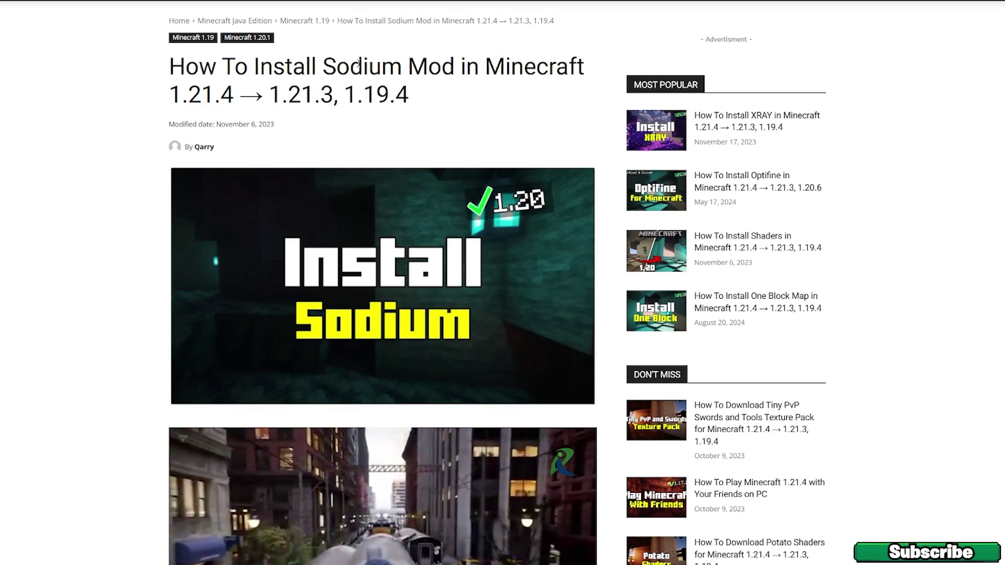
Step: Scroll the article down to its Downloads links for Sodium, Fabric API and Fabric
{"action": "scroll", "coordinate": [131, 139], "scroll_direction": "down", "scroll_amount": 15}
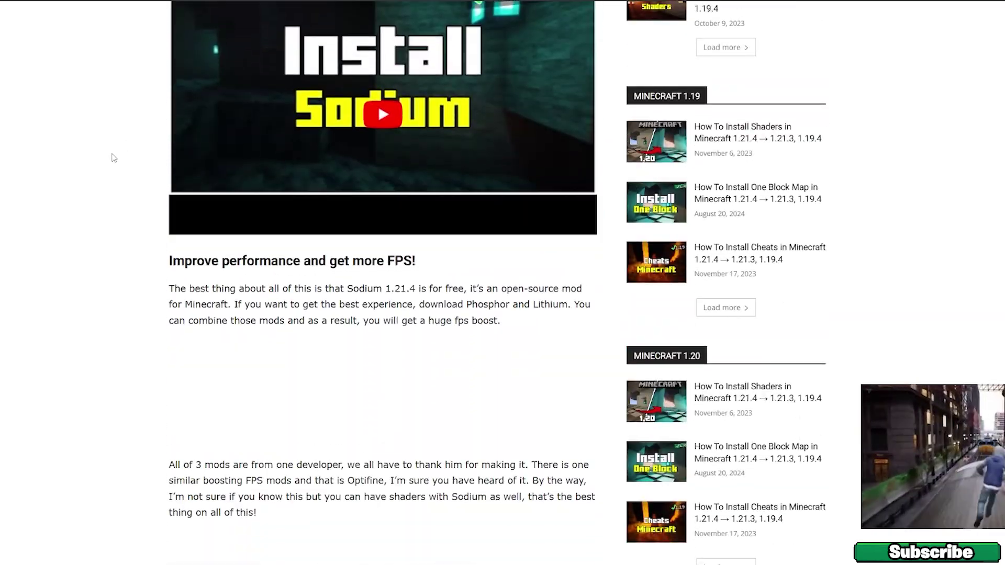
{"action": "scroll", "coordinate": [114, 158], "scroll_direction": "down", "scroll_amount": 18}
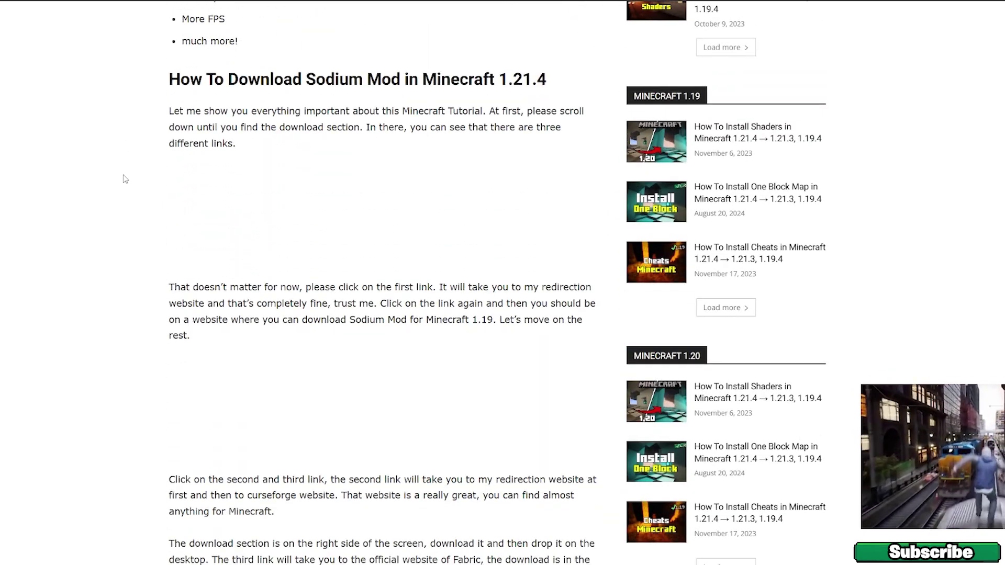
{"action": "scroll", "coordinate": [129, 182], "scroll_direction": "down", "scroll_amount": 12}
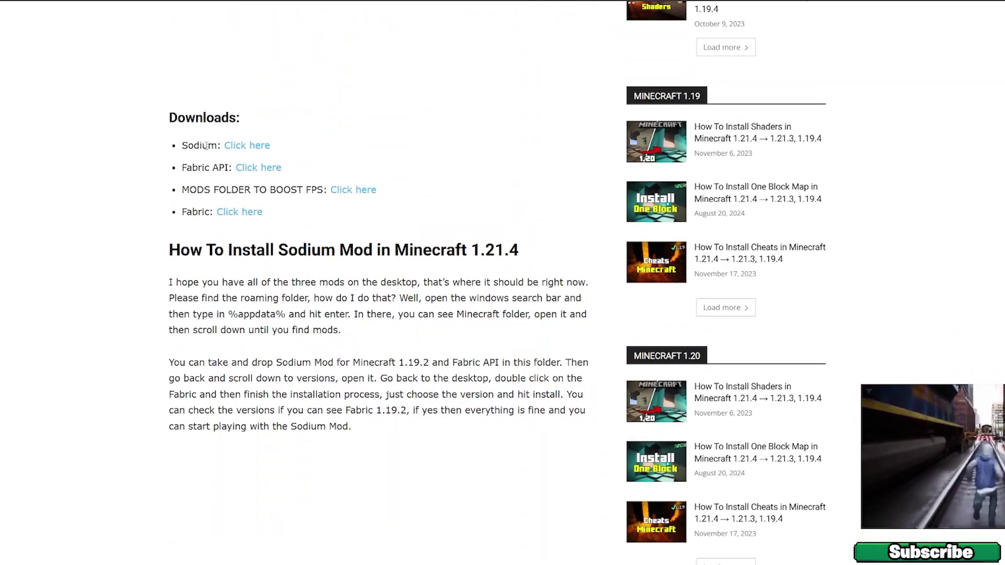
Step: From Sodium's Modrinth versions filtered to 1.21.4, download the mc1.21.4-0.6.7-fabric build
{"action": "left_click", "coordinate": [260, 147]}
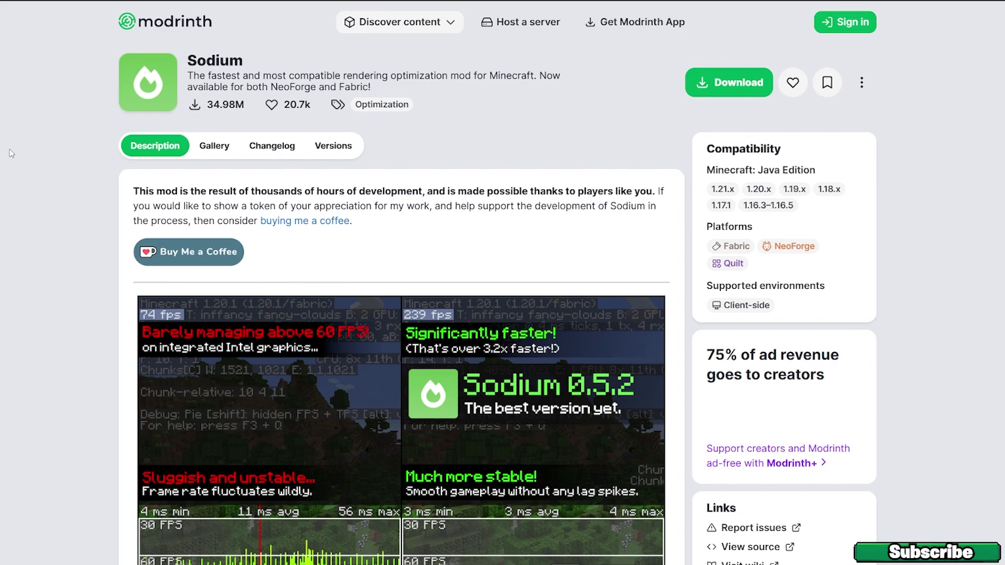
{"action": "left_click", "coordinate": [334, 147]}
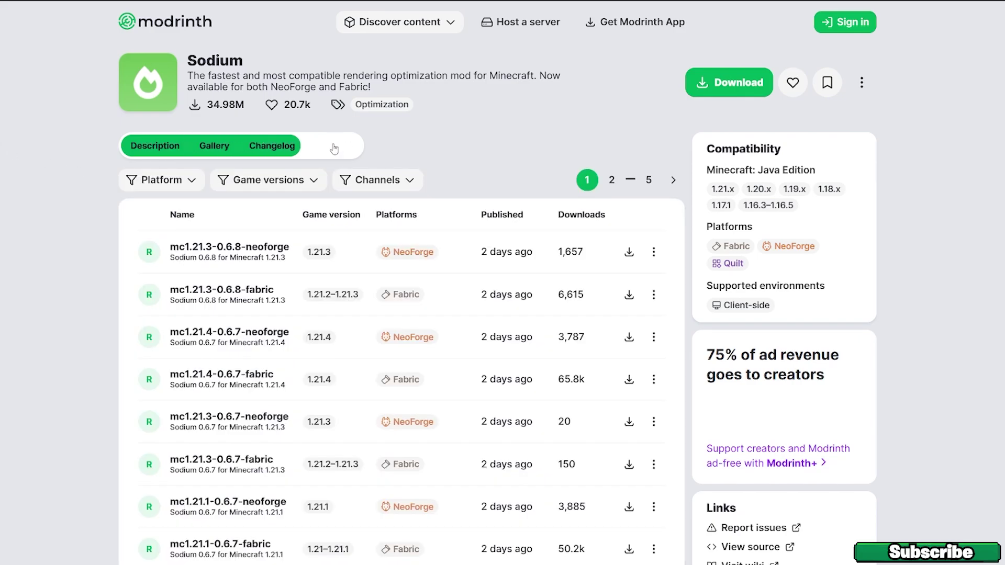
{"action": "left_click", "coordinate": [275, 180]}
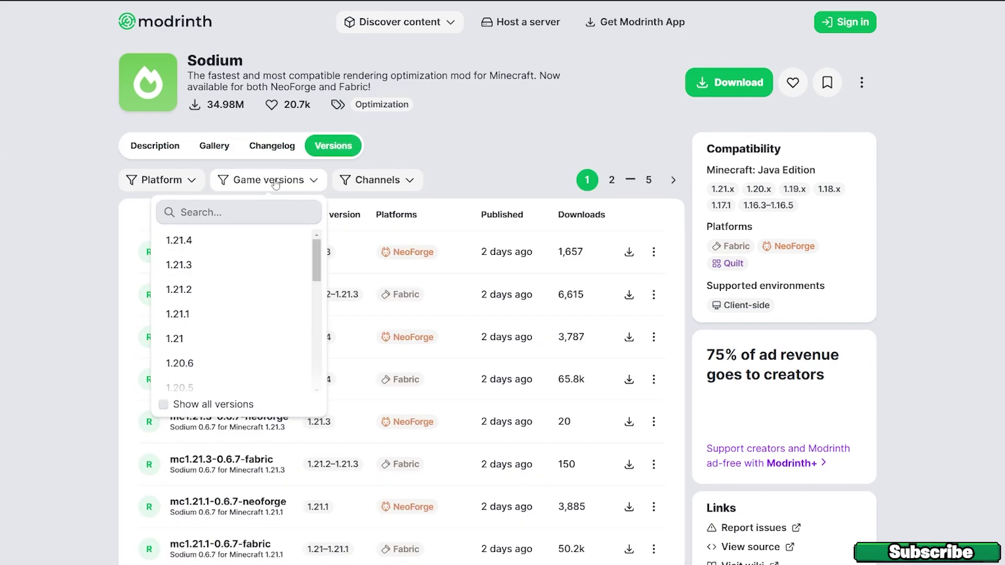
{"action": "left_click", "coordinate": [199, 241]}
{"action": "left_click", "coordinate": [61, 232]}
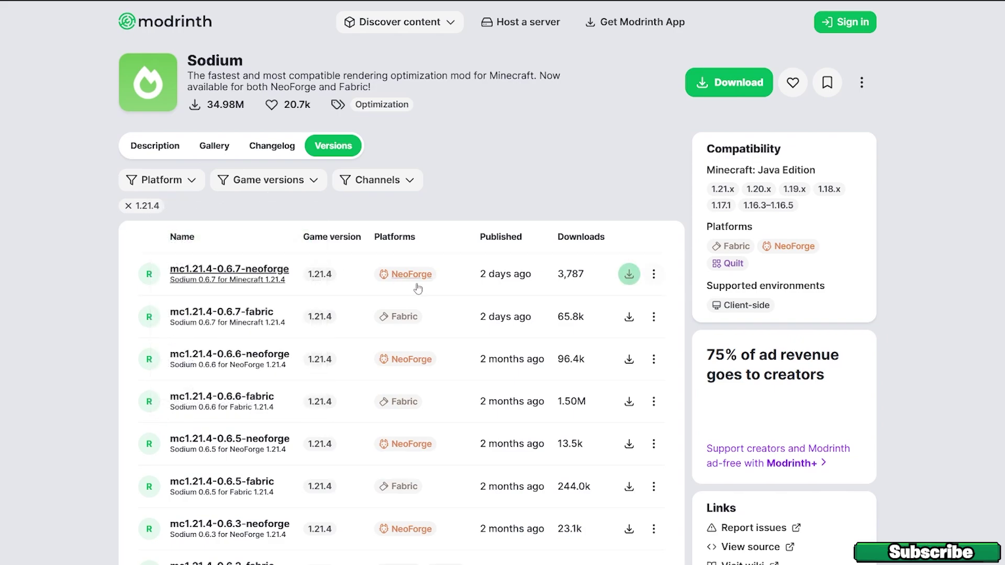
{"action": "left_click", "coordinate": [629, 317]}
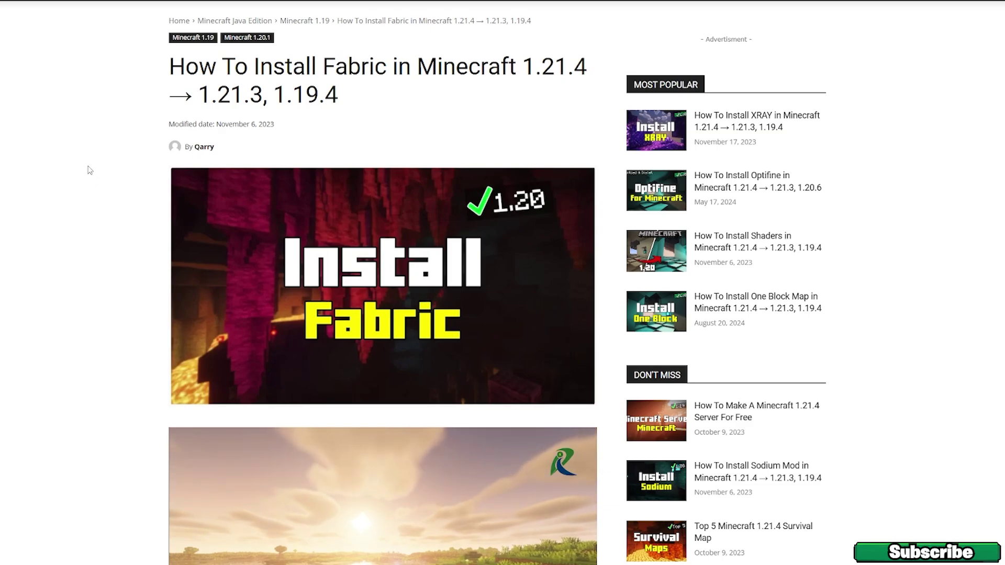
Step: Scroll the Fabric installation article down to its Downloads links
{"action": "scroll", "coordinate": [86, 163], "scroll_direction": "down", "scroll_amount": 10}
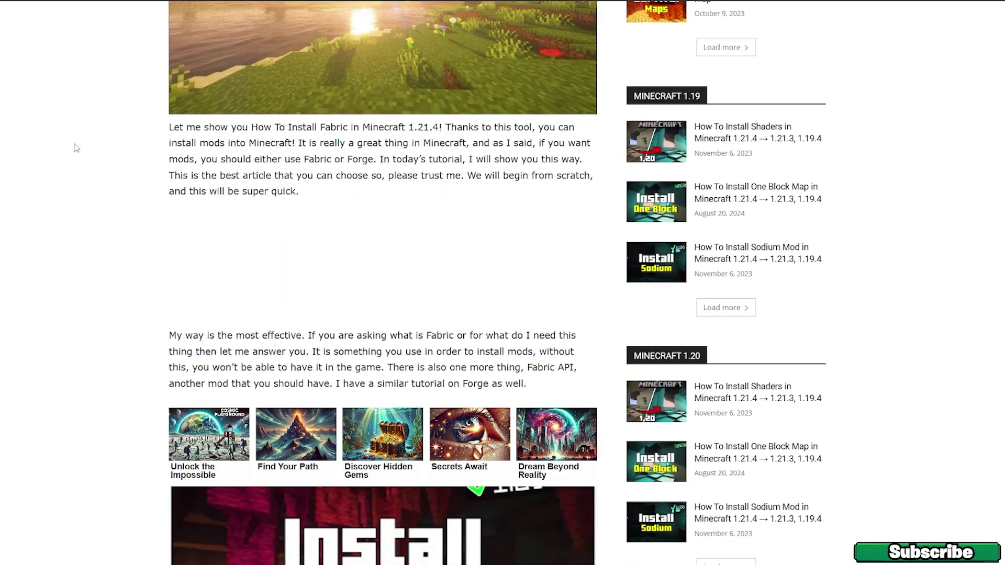
{"action": "scroll", "coordinate": [81, 157], "scroll_direction": "down", "scroll_amount": 20}
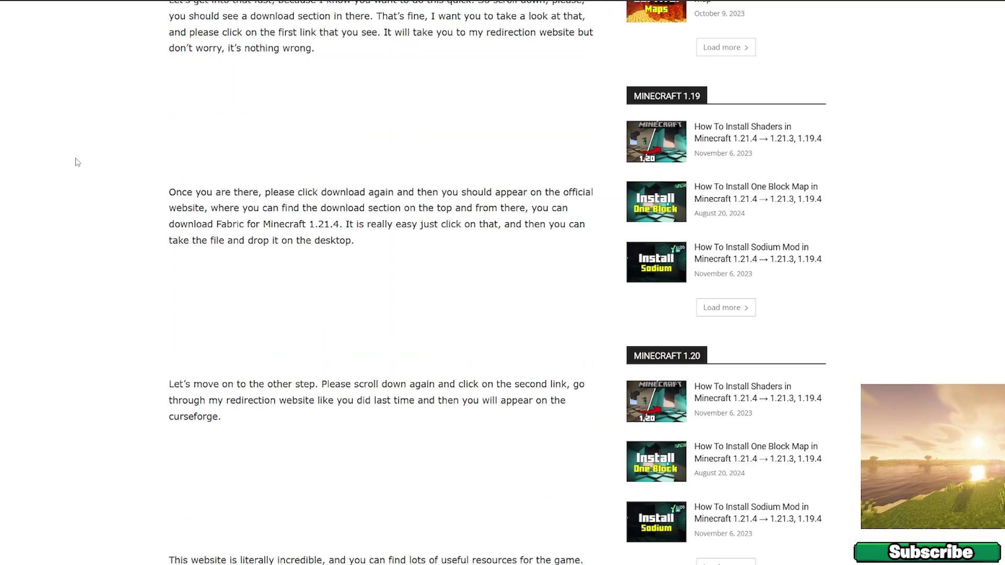
{"action": "scroll", "coordinate": [109, 176], "scroll_direction": "down", "scroll_amount": 4}
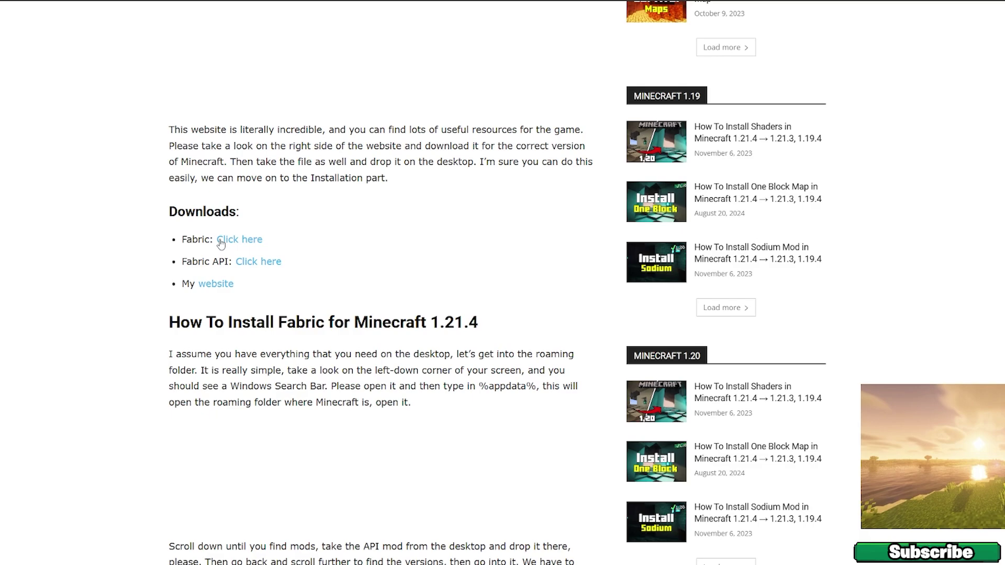
Step: Get the Windows Fabric installer from the Fabric website's Minecraft Launcher installation page
{"action": "left_click", "coordinate": [241, 241]}
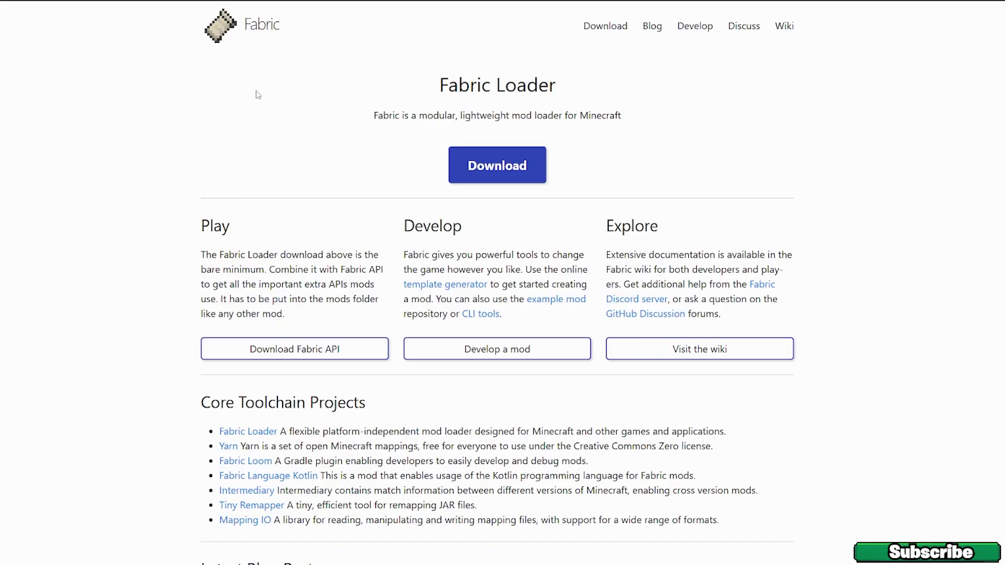
{"action": "left_click", "coordinate": [488, 166]}
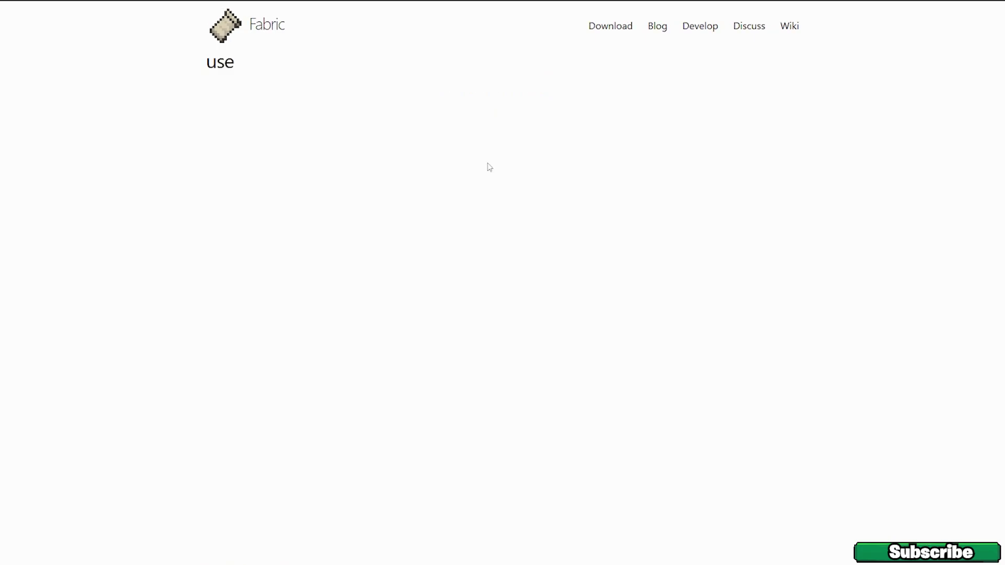
{"action": "left_click", "coordinate": [503, 137]}
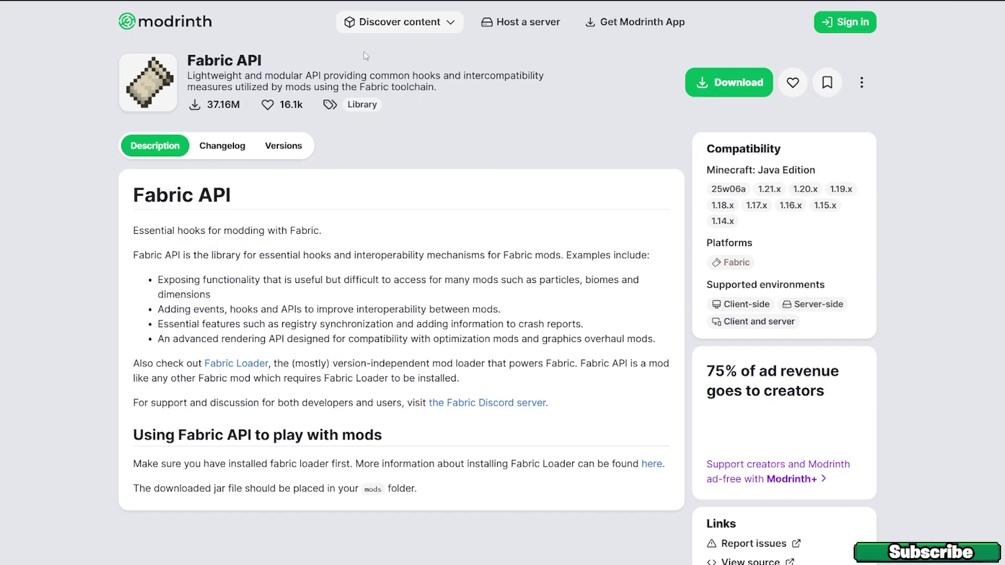
Step: Filter Fabric API's Modrinth versions to 1.21.4 and download 0.116.0+1.21.4
{"action": "left_click", "coordinate": [299, 151]}
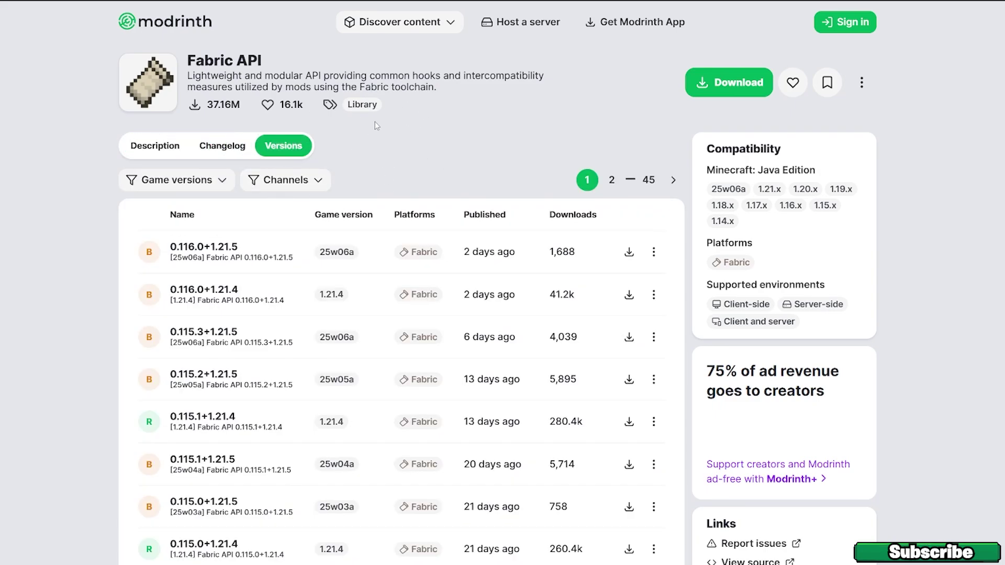
{"action": "left_click", "coordinate": [159, 181]}
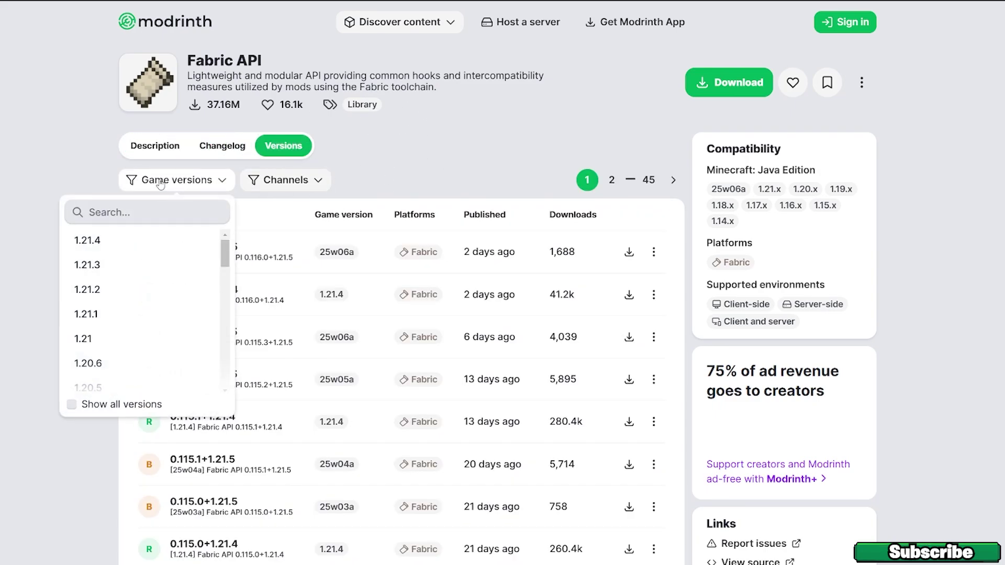
{"action": "left_click", "coordinate": [123, 242]}
{"action": "left_click", "coordinate": [8, 186]}
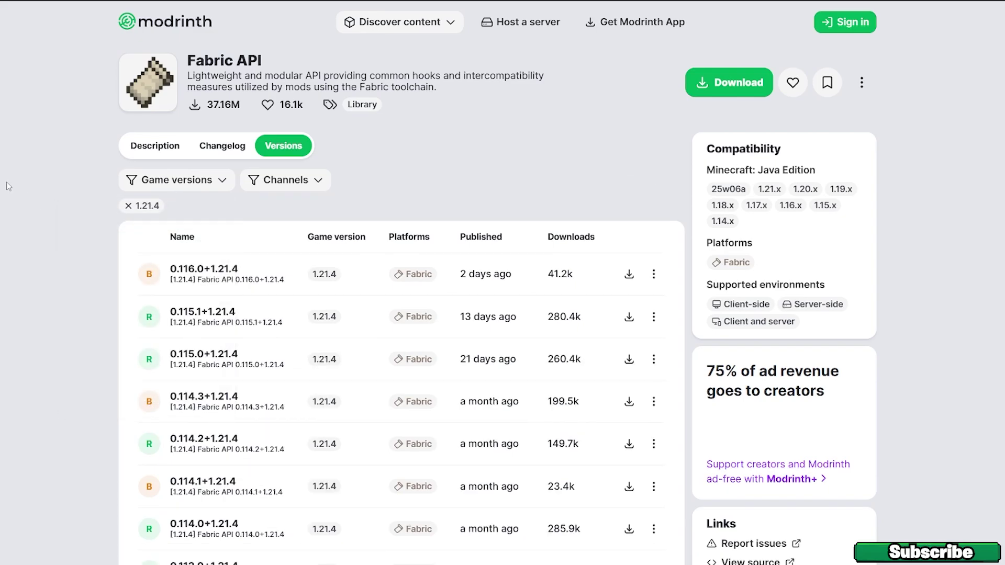
{"action": "left_click", "coordinate": [629, 275]}
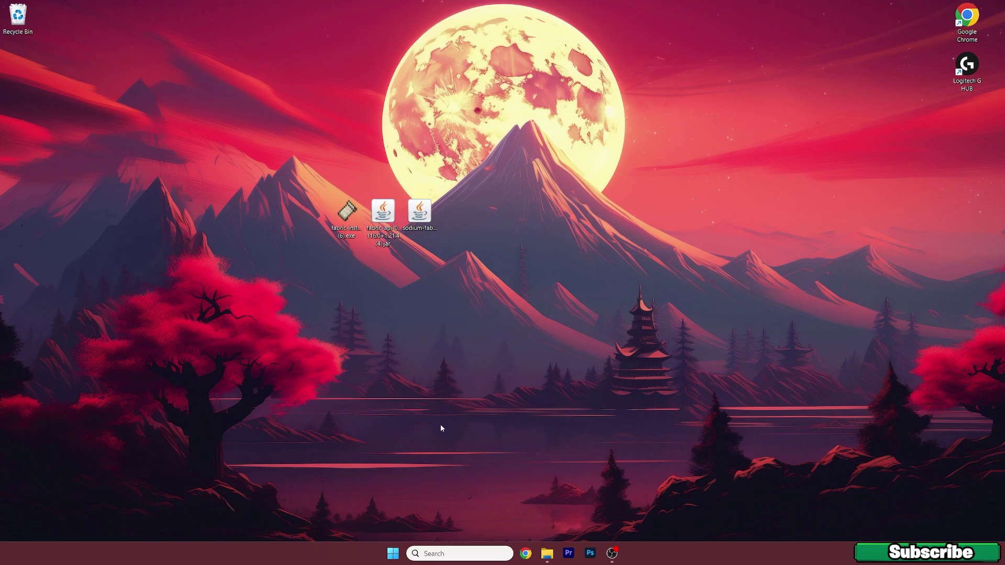
Step: Open %appdata% and go into the .minecraft mods folder
{"action": "left_click", "coordinate": [435, 553]}
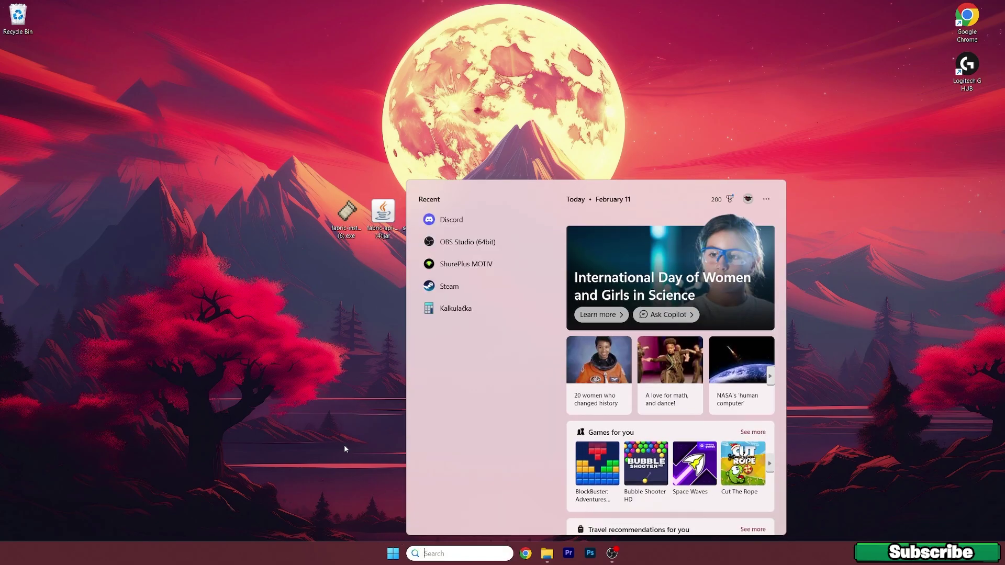
{"action": "type", "text": "%appdata%"}
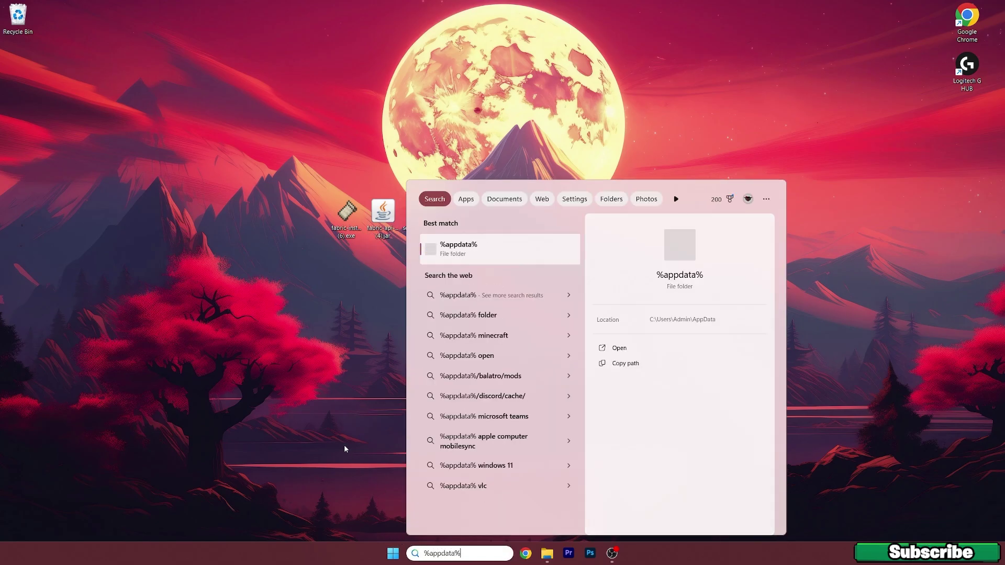
{"action": "key", "text": "Return"}
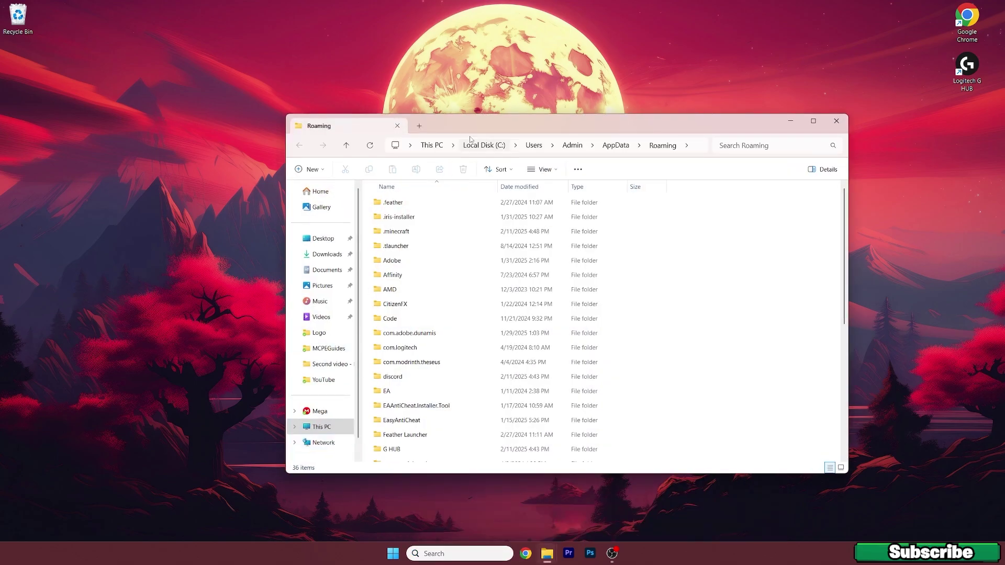
{"action": "left_click_drag", "start_coordinate": [473, 120], "coordinate": [648, 136]}
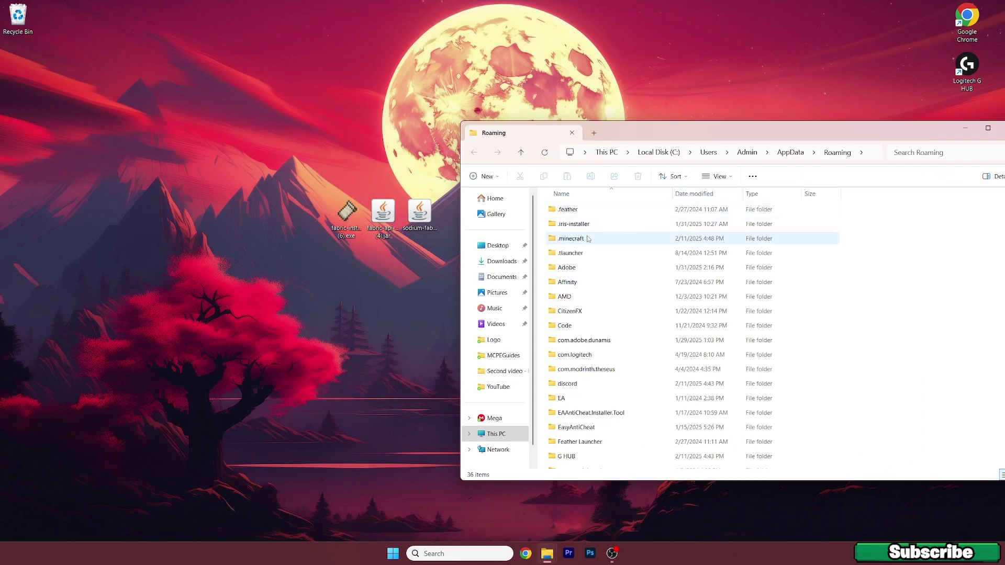
{"action": "double_click", "coordinate": [567, 239]}
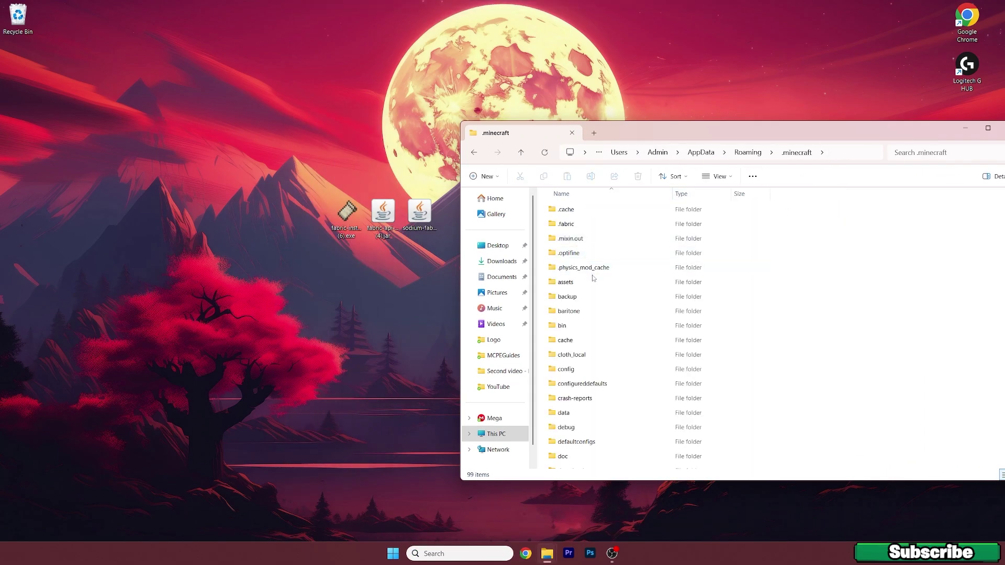
{"action": "double_click", "coordinate": [566, 222]}
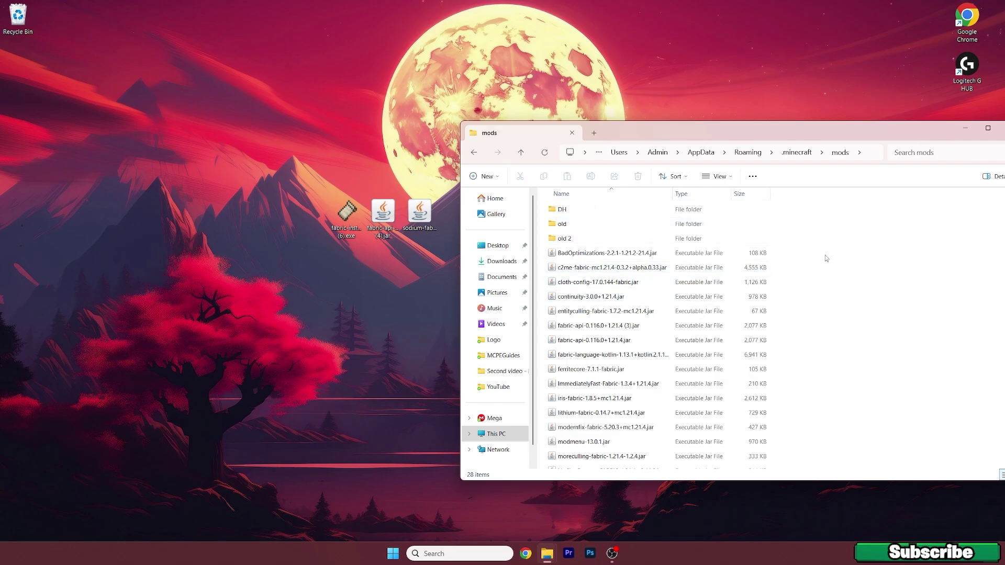
Step: Move all existing mod jars into the 'old 2' folder, replacing duplicates
{"action": "left_click_drag", "start_coordinate": [825, 254], "coordinate": [578, 503]}
{"action": "scroll", "coordinate": [629, 341], "scroll_direction": "up", "scroll_amount": 3}
{"action": "mouse_move", "coordinate": [602, 253]}
{"action": "left_mouse_down"}
{"action": "mouse_move", "coordinate": [578, 225]}
{"action": "mouse_move", "coordinate": [602, 238]}
{"action": "left_mouse_up"}
{"action": "left_click", "coordinate": [479, 226]}
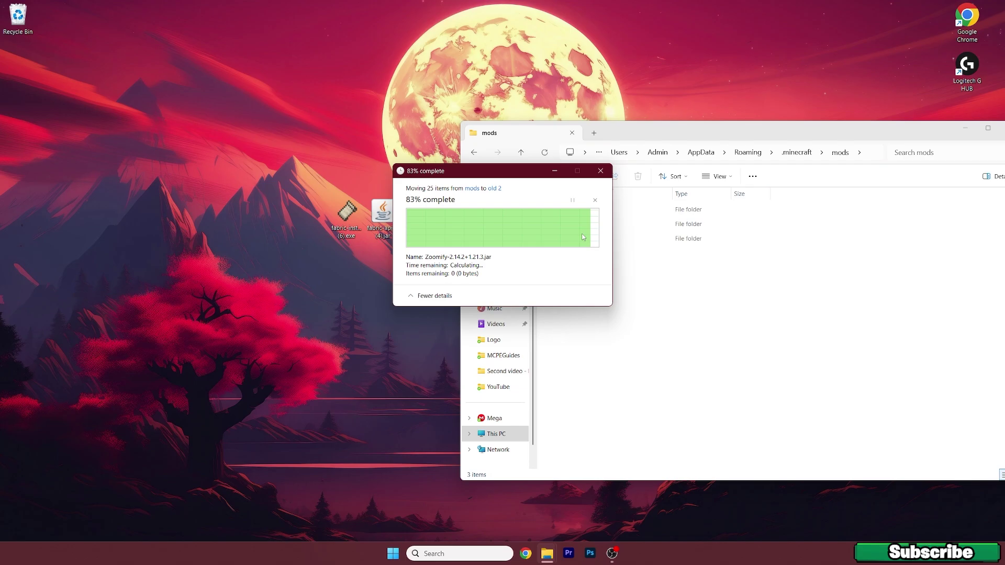
Step: Drag the Fabric API and Sodium jars from the desktop into mods
{"action": "left_click_drag", "start_coordinate": [381, 208], "coordinate": [652, 265]}
{"action": "left_click", "coordinate": [425, 211]}
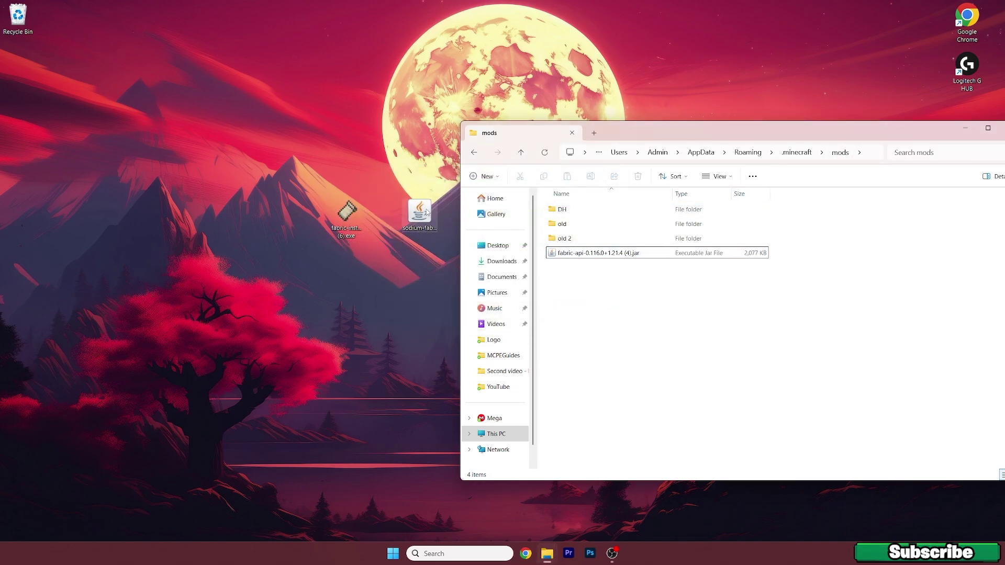
{"action": "left_click_drag", "start_coordinate": [427, 211], "coordinate": [617, 294]}
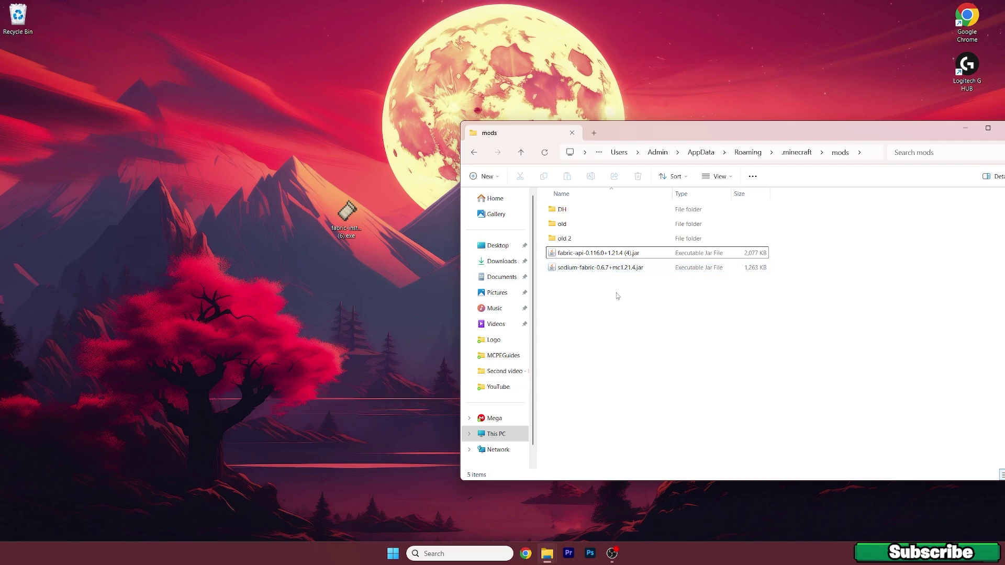
Step: Go back up to .minecraft and open its versions folder
{"action": "left_click", "coordinate": [472, 153]}
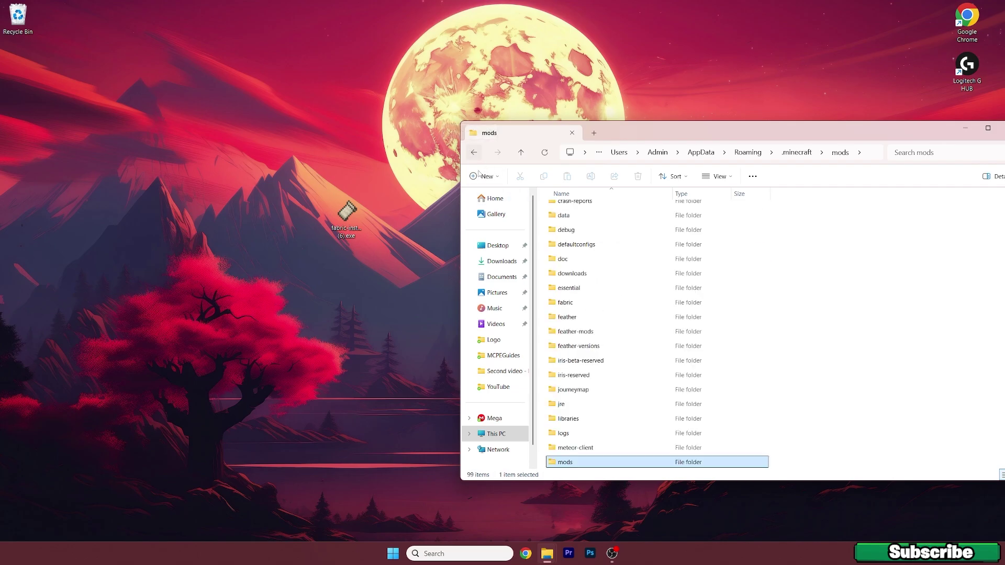
{"action": "scroll", "coordinate": [576, 335], "scroll_direction": "down", "scroll_amount": 10}
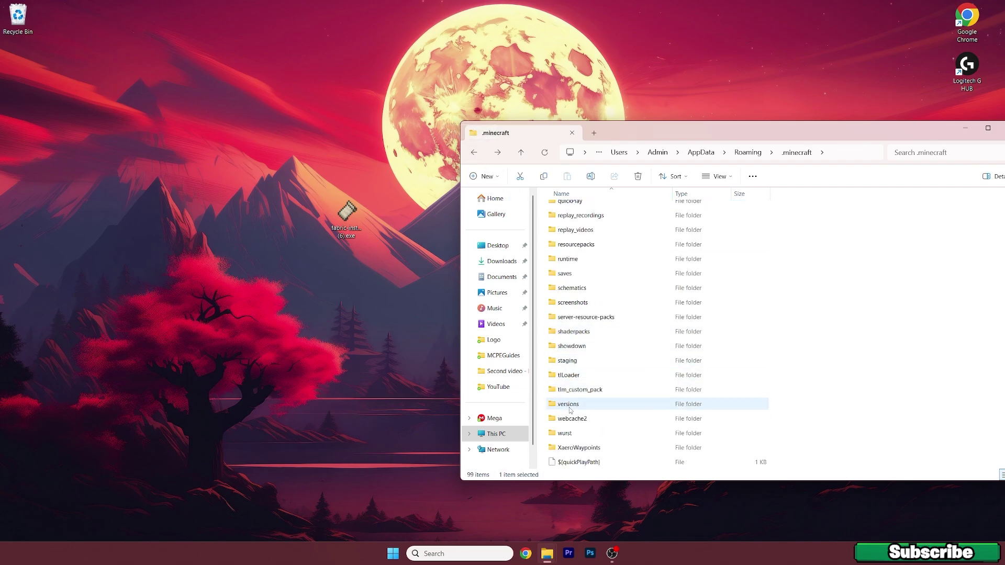
{"action": "double_click", "coordinate": [568, 404]}
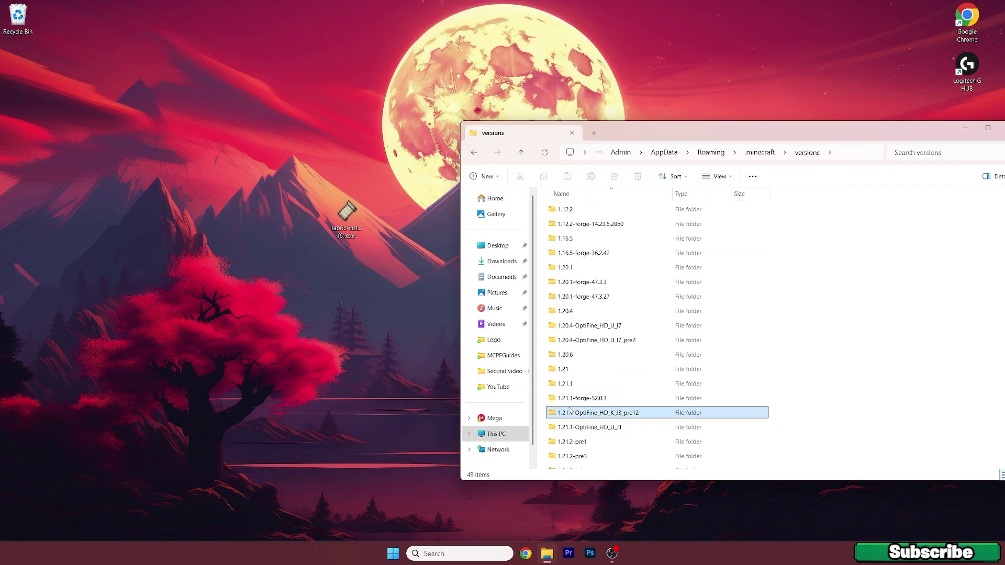
Step: Install Fabric Loader for Minecraft 1.21.4, then dismiss the success message and close the installer
{"action": "left_click", "coordinate": [348, 218]}
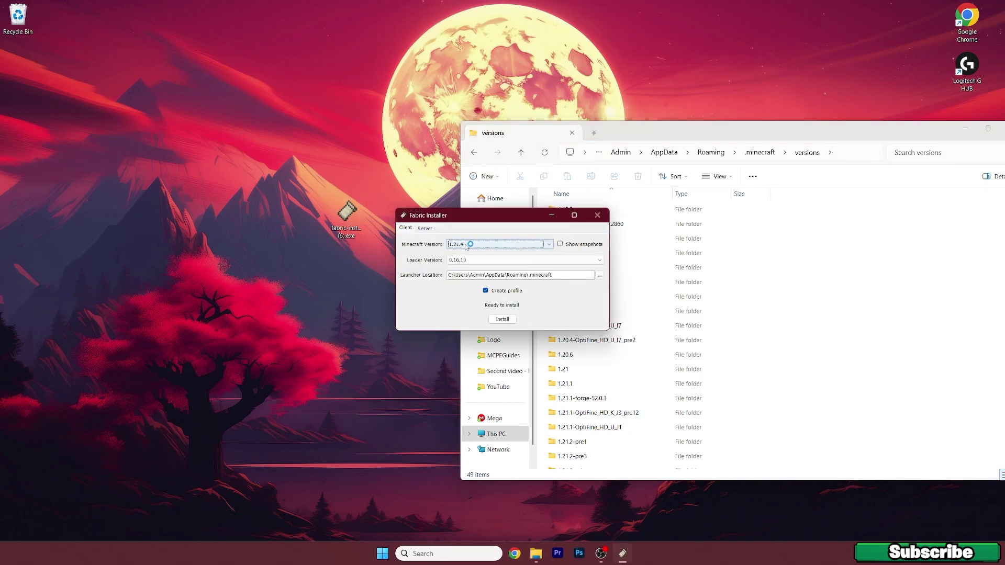
{"action": "left_click", "coordinate": [503, 320]}
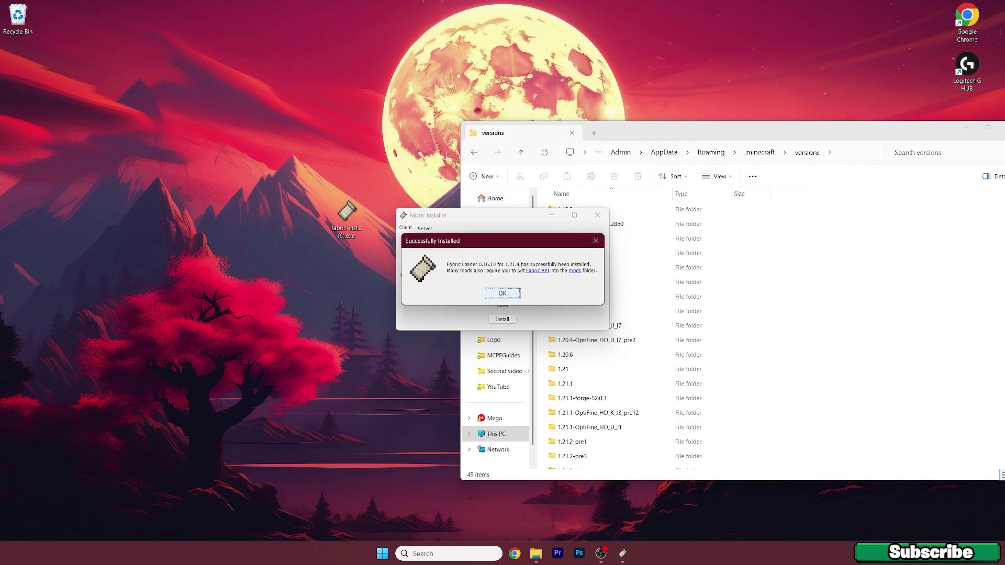
{"action": "left_click", "coordinate": [511, 294]}
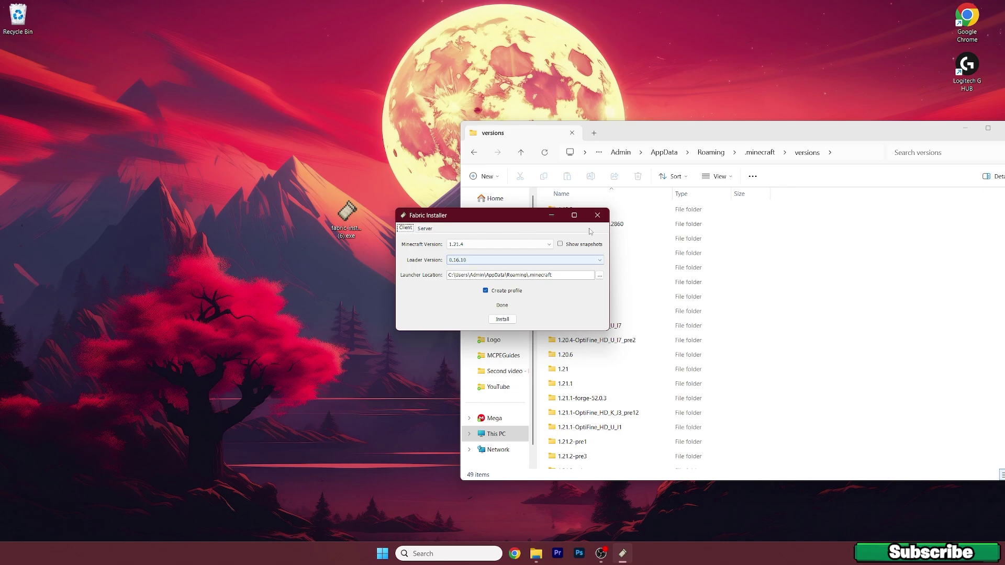
{"action": "left_click", "coordinate": [597, 215]}
{"action": "left_click_drag", "start_coordinate": [655, 132], "coordinate": [454, 88]}
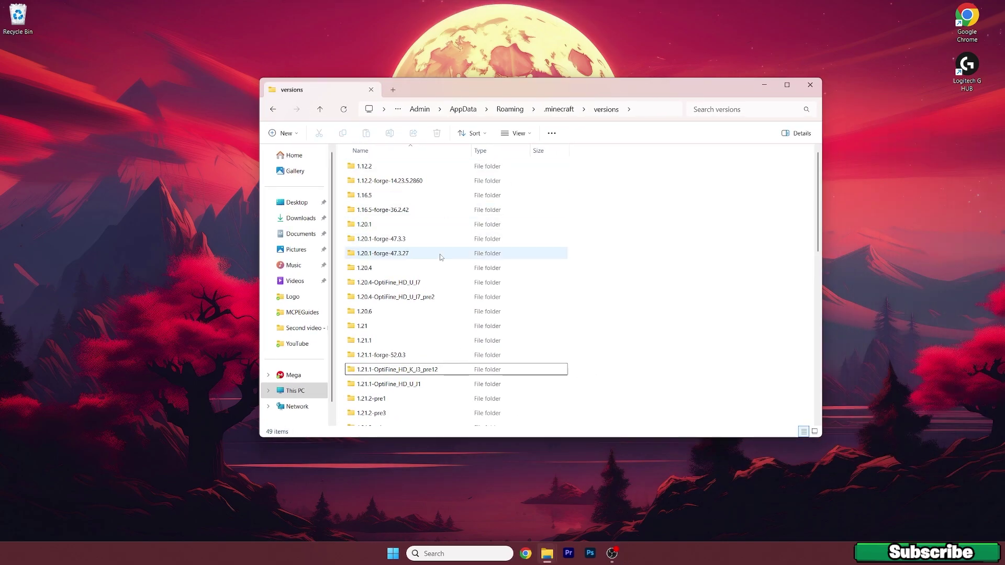
Step: Confirm fabric-loader-0.16.10-1.21.4 is in versions, then start the Minecraft Launcher from Start
{"action": "scroll", "coordinate": [437, 253], "scroll_direction": "down", "scroll_amount": 10}
{"action": "left_click", "coordinate": [369, 320]}
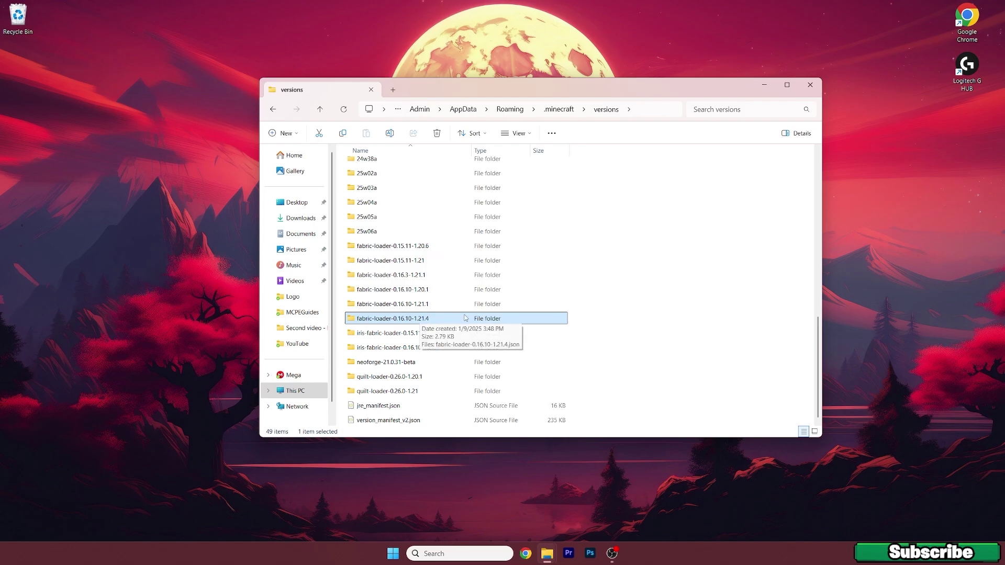
{"action": "key", "text": "super+d"}
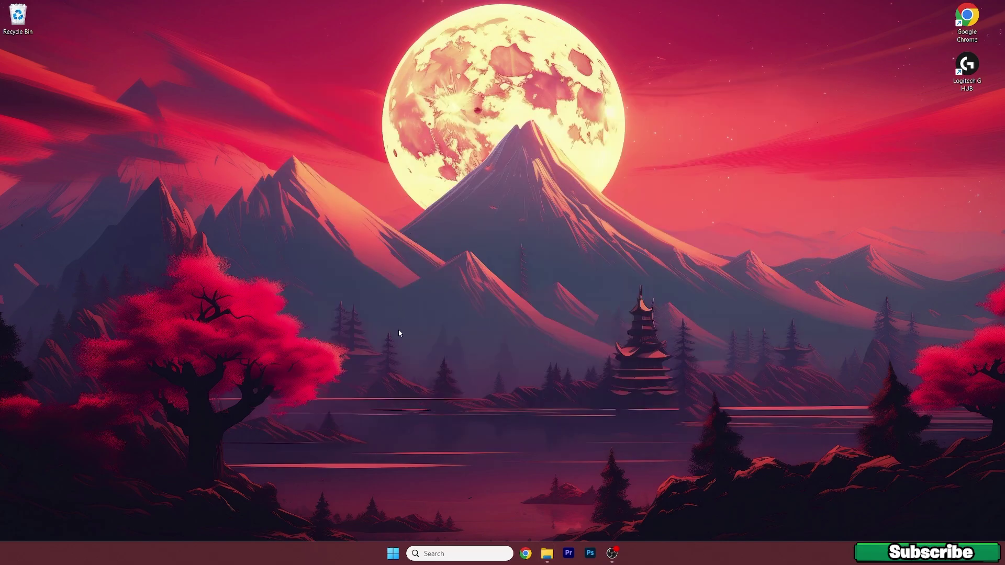
{"action": "left_click", "coordinate": [393, 554]}
{"action": "left_click", "coordinate": [519, 268]}
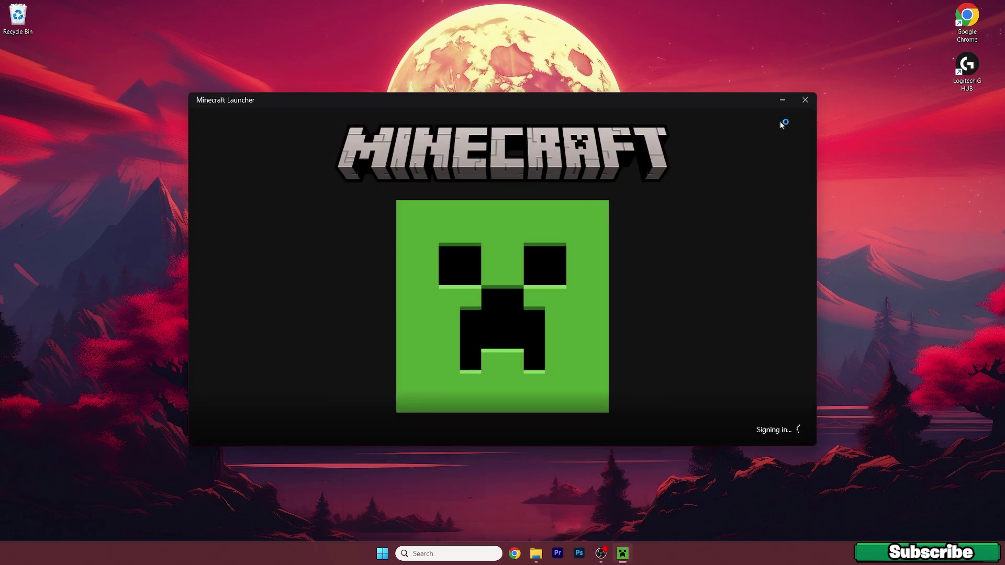
Step: Close the Minecraft Launcher window once the Fabric 1.21.4 game has started
{"action": "left_click", "coordinate": [806, 101]}
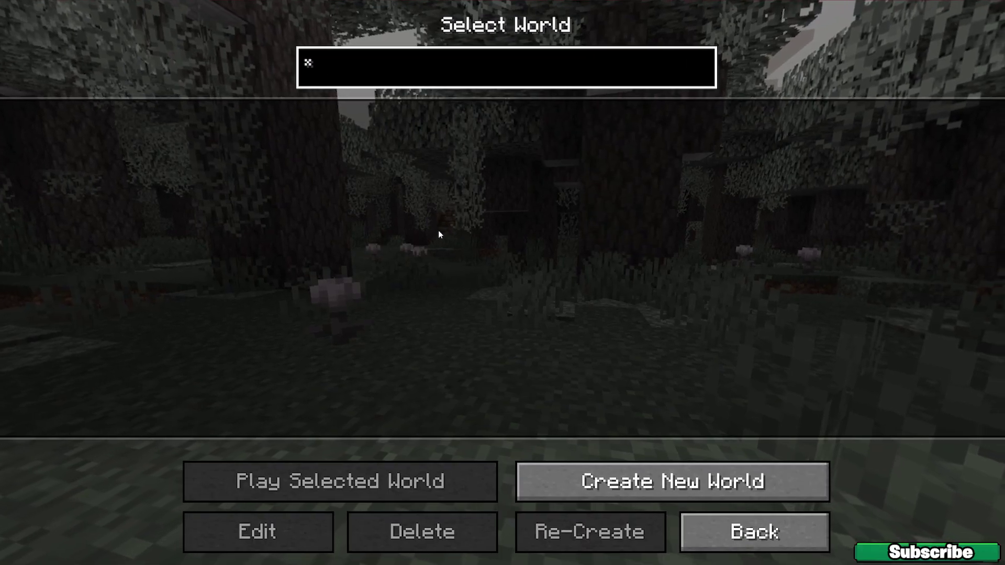
Step: Load the saved desert-village world, step forward, then open Sodium's Video Settings from Options
{"action": "double_click", "coordinate": [372, 158]}
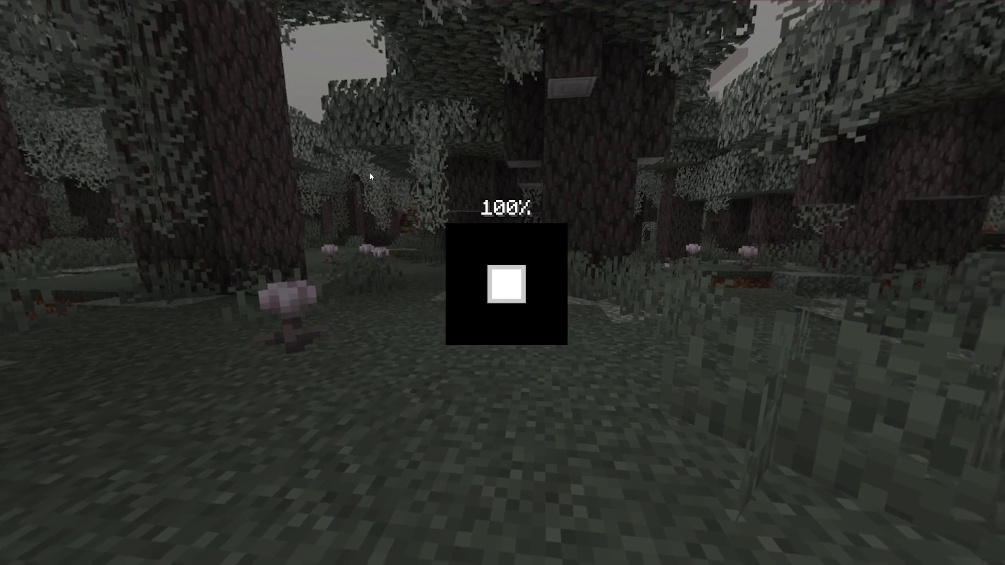
{"action": "key", "text": "w"}
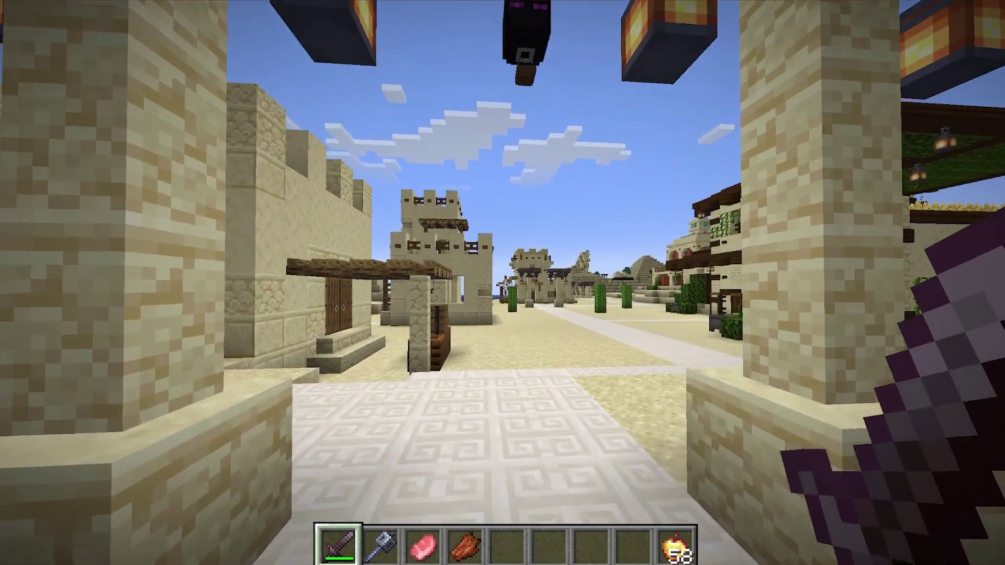
{"action": "key", "text": "Escape"}
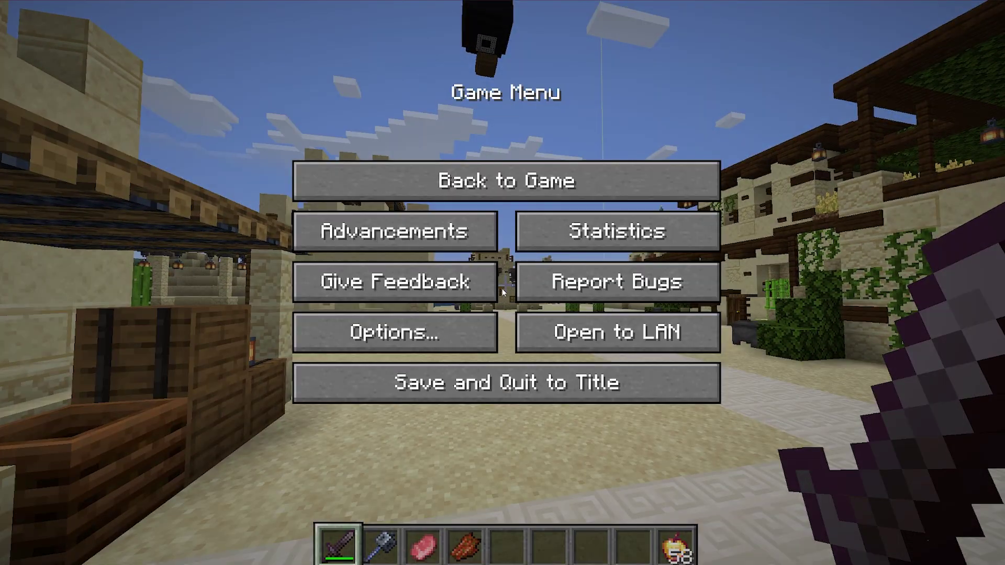
{"action": "left_click", "coordinate": [423, 331]}
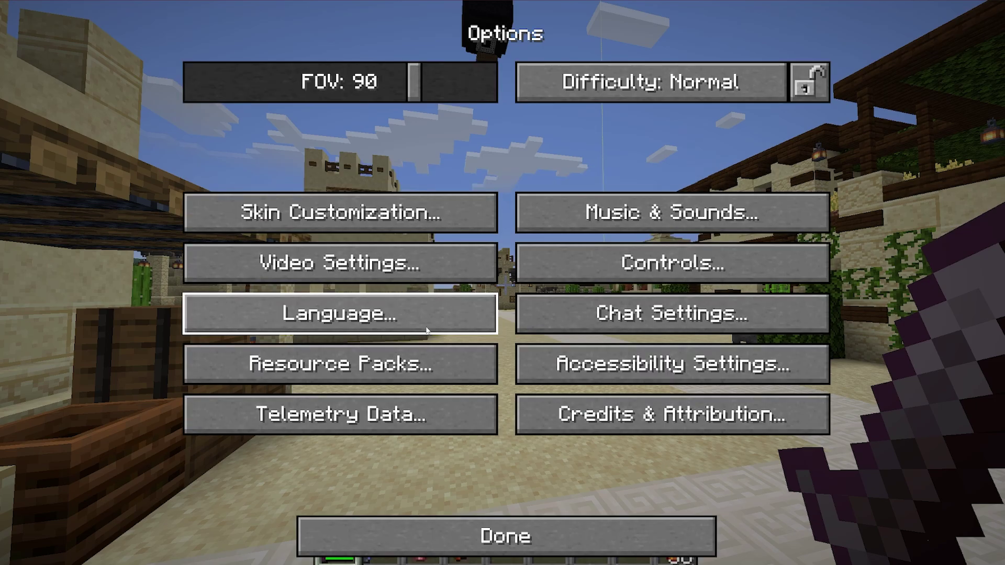
{"action": "left_click", "coordinate": [347, 267]}
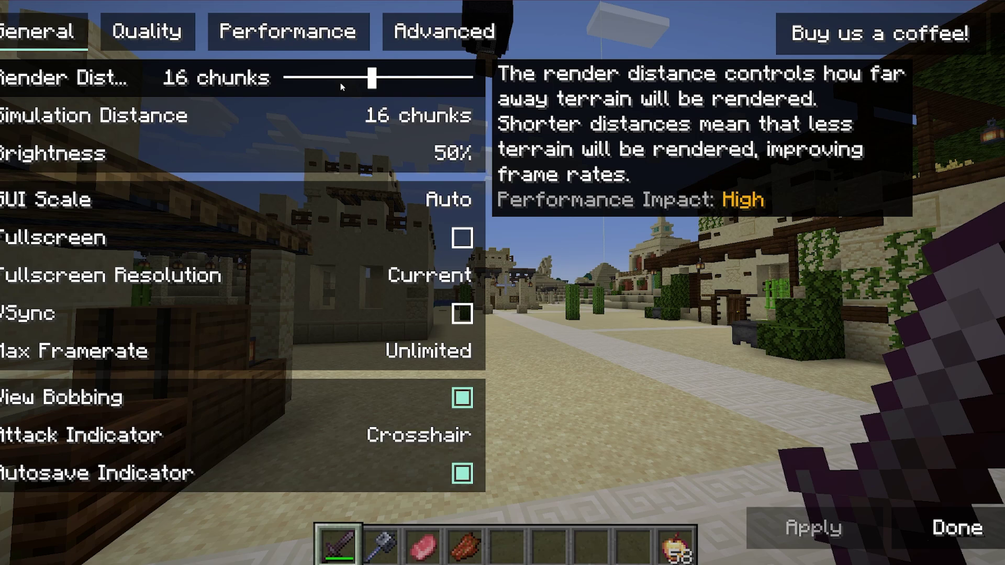
Step: Set render distance to 6 chunks and simulation distance to 5, then apply and close
{"action": "left_click_drag", "start_coordinate": [372, 81], "coordinate": [307, 84]}
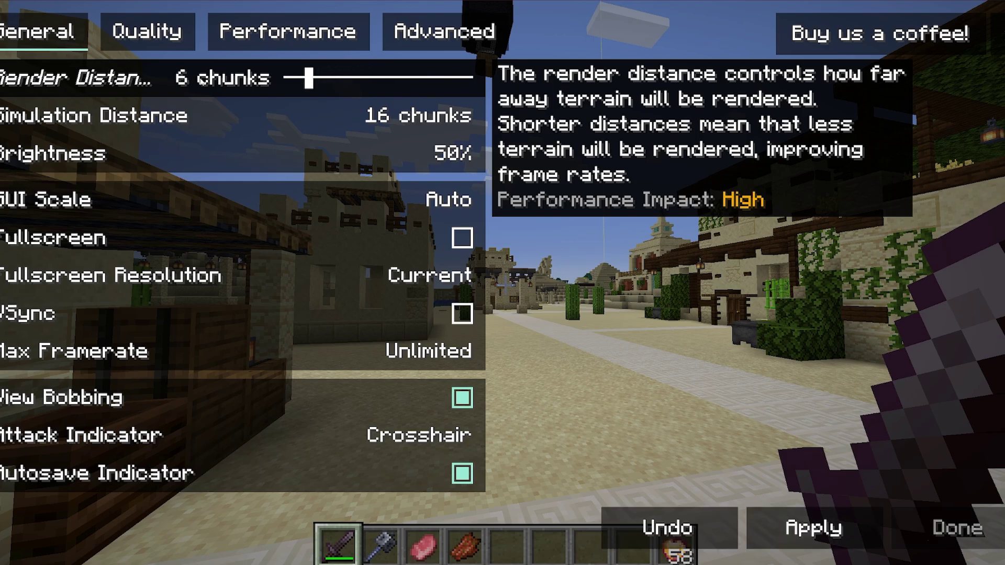
{"action": "left_click_drag", "start_coordinate": [359, 115], "coordinate": [283, 118]}
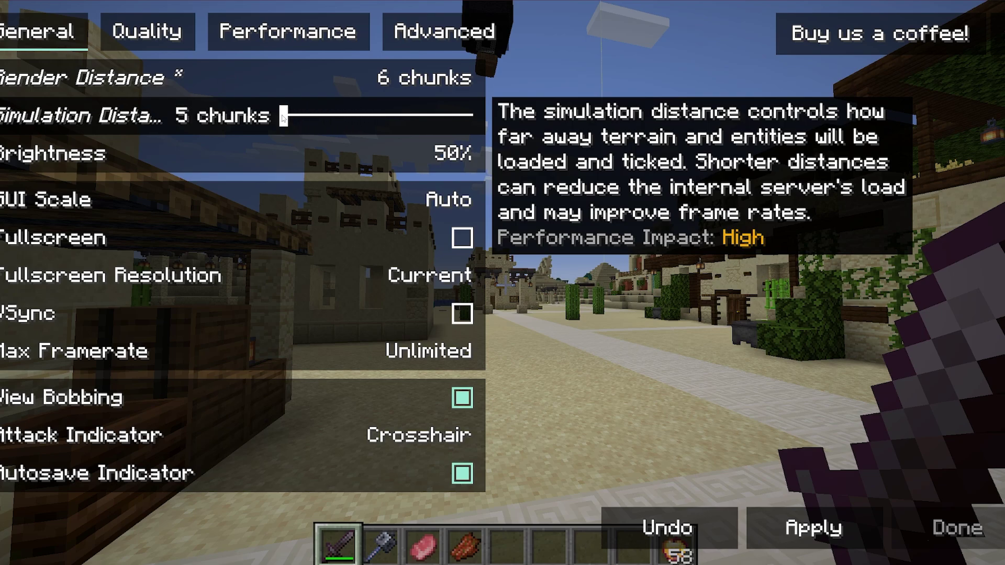
{"action": "left_click", "coordinate": [814, 528]}
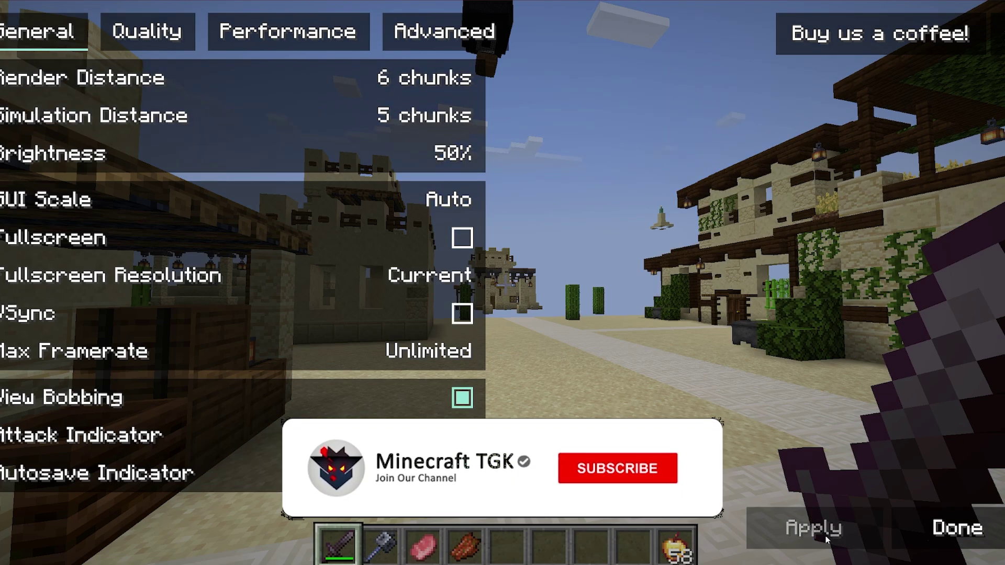
{"action": "left_click", "coordinate": [924, 522]}
Step: Walk down the village's paved path to test performance, then pause
{"action": "key", "text": "Escape"}
{"action": "key", "text": "Escape"}
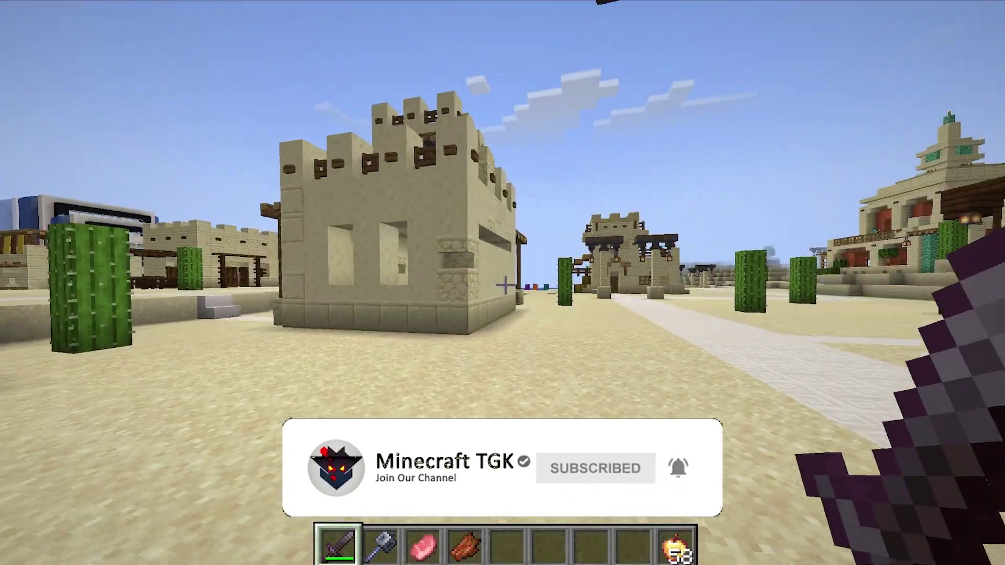
{"action": "key", "text": "w"}
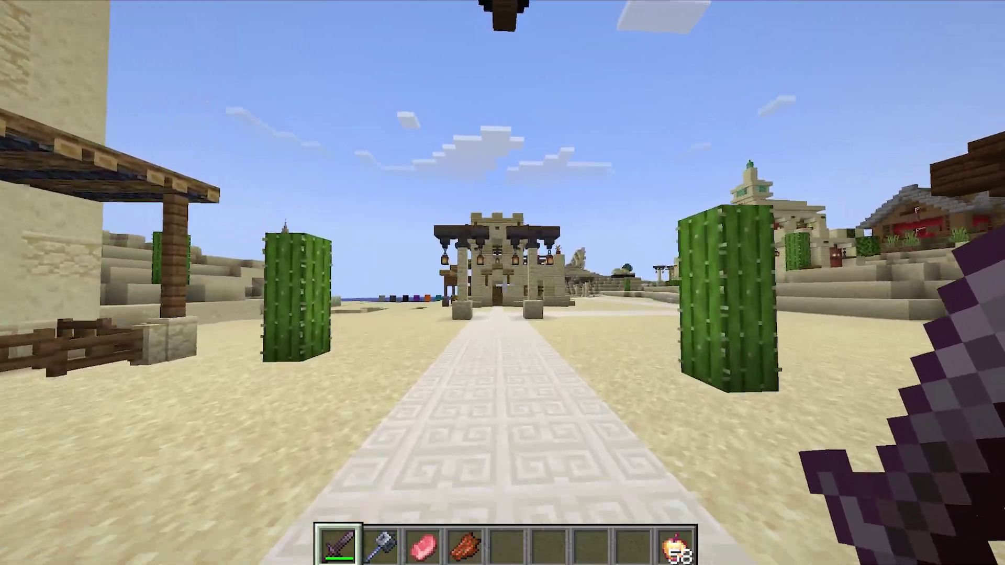
{"action": "key", "text": "Escape"}
Step: Drop render distance to 2 chunks in Video Settings and apply it
{"action": "left_click", "coordinate": [397, 330]}
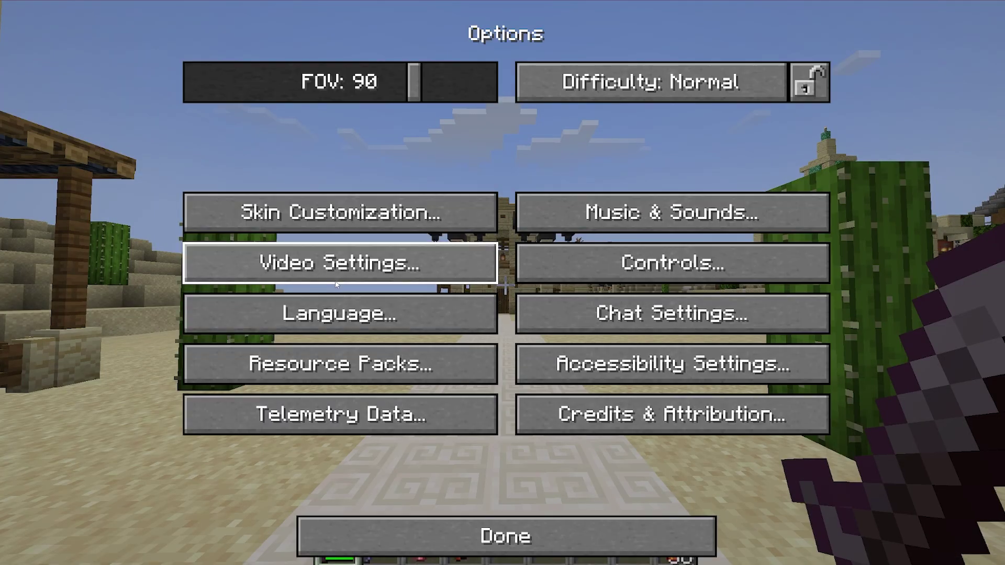
{"action": "left_click", "coordinate": [336, 260]}
{"action": "left_click_drag", "start_coordinate": [309, 78], "coordinate": [276, 87]}
{"action": "left_click", "coordinate": [814, 528]}
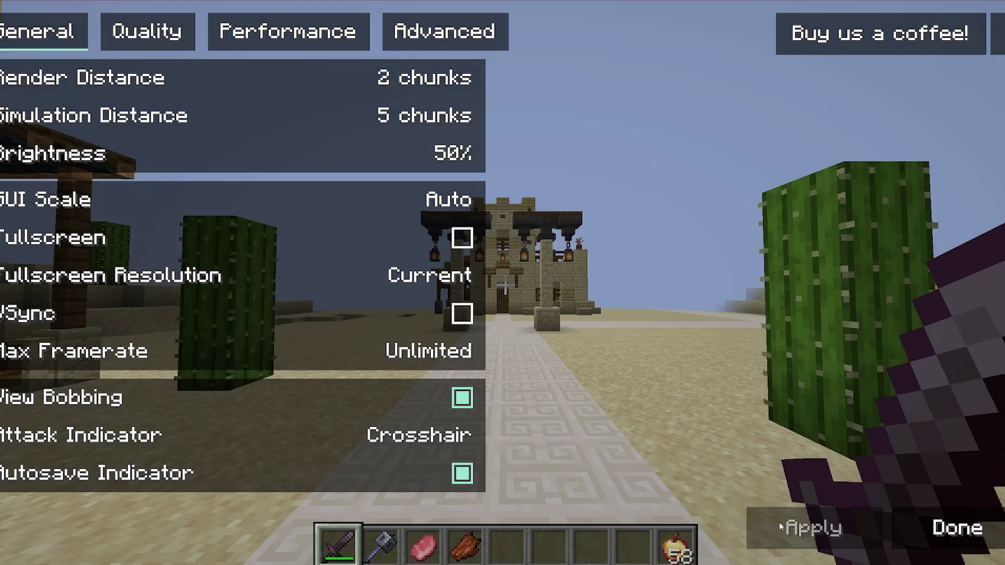
{"action": "left_click", "coordinate": [922, 527]}
Step: Walk toward the buildings and lantern pillars to test the 2-chunk distance, then pause
{"action": "key", "text": "Escape"}
{"action": "key", "text": "Escape"}
{"action": "key", "text": "w"}
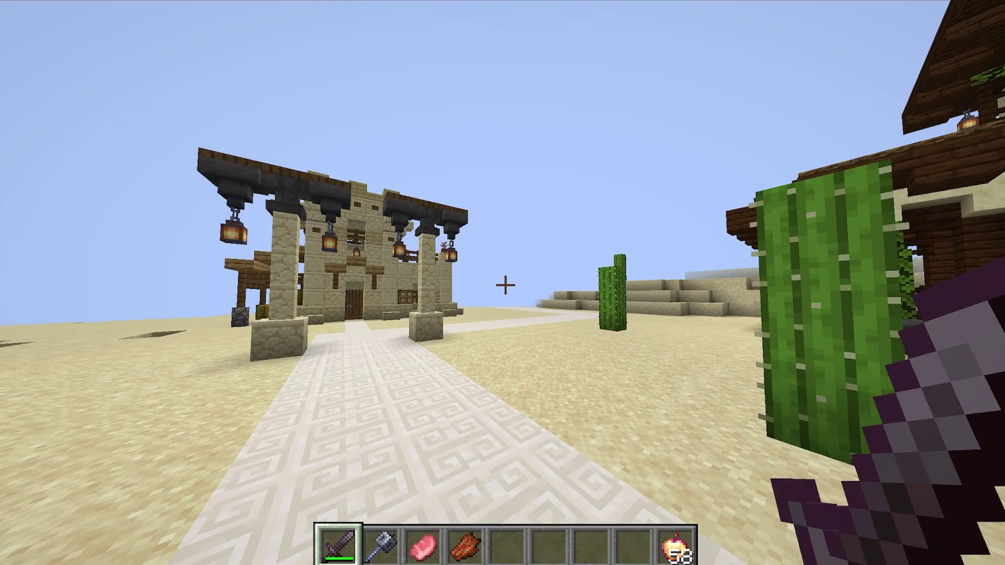
{"action": "key", "text": "w"}
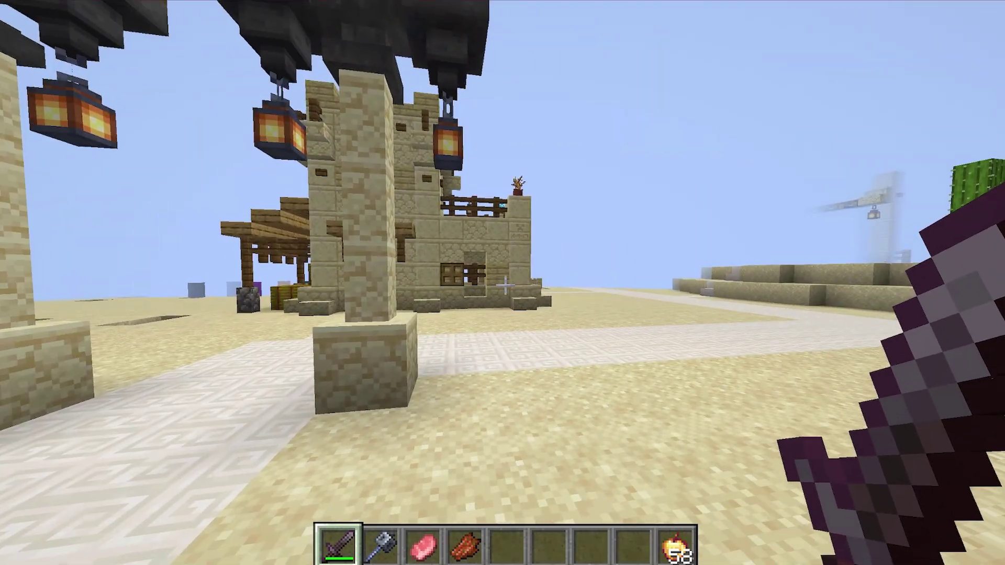
{"action": "key", "text": "Escape"}
Step: Restore render distance to 6 chunks, set brightness to Bright, apply, and resume play
{"action": "left_click", "coordinate": [394, 330]}
{"action": "left_click", "coordinate": [321, 241]}
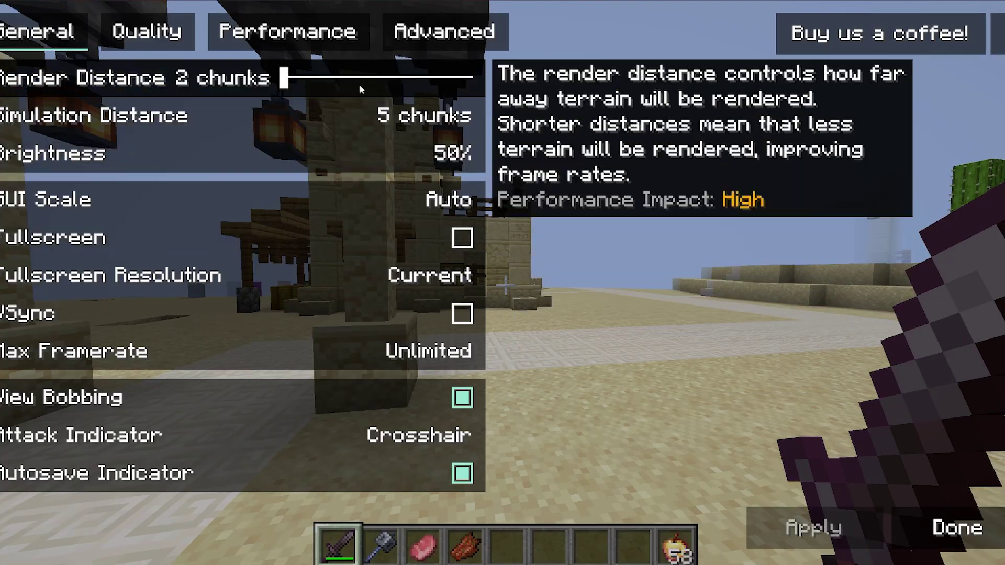
{"action": "left_click_drag", "start_coordinate": [360, 81], "coordinate": [309, 81]}
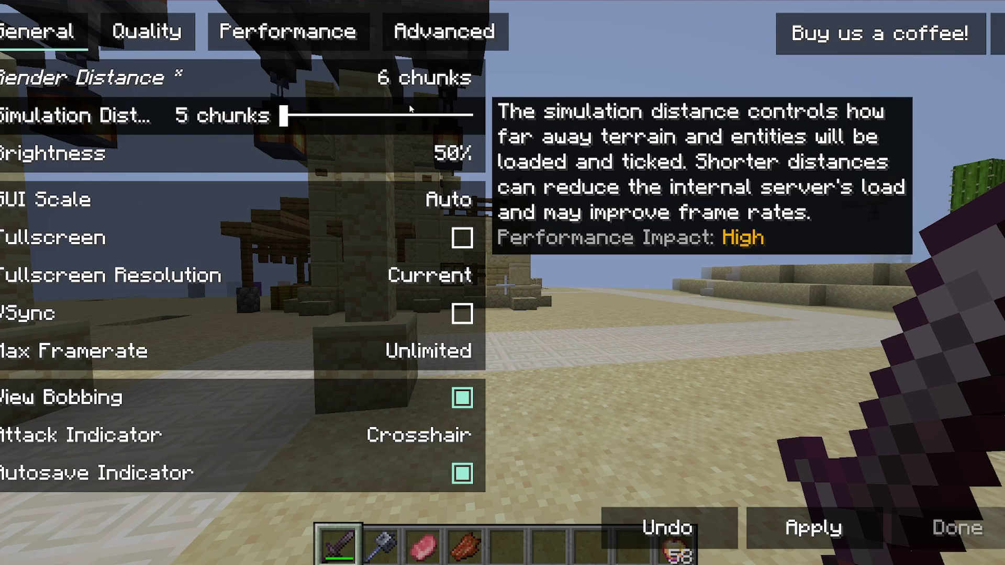
{"action": "left_click", "coordinate": [418, 166]}
{"action": "left_click_drag", "start_coordinate": [419, 166], "coordinate": [473, 157]}
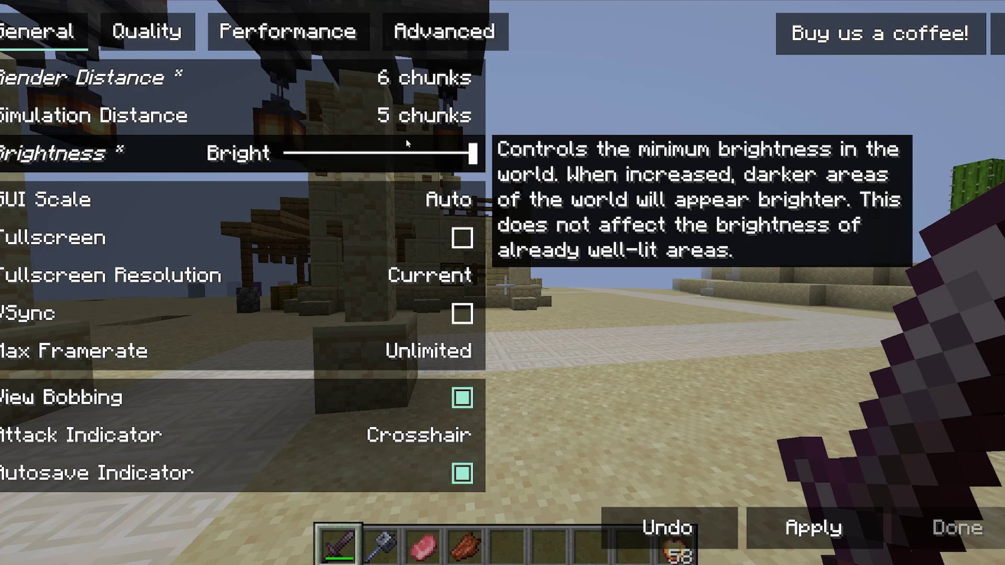
{"action": "left_click", "coordinate": [814, 528]}
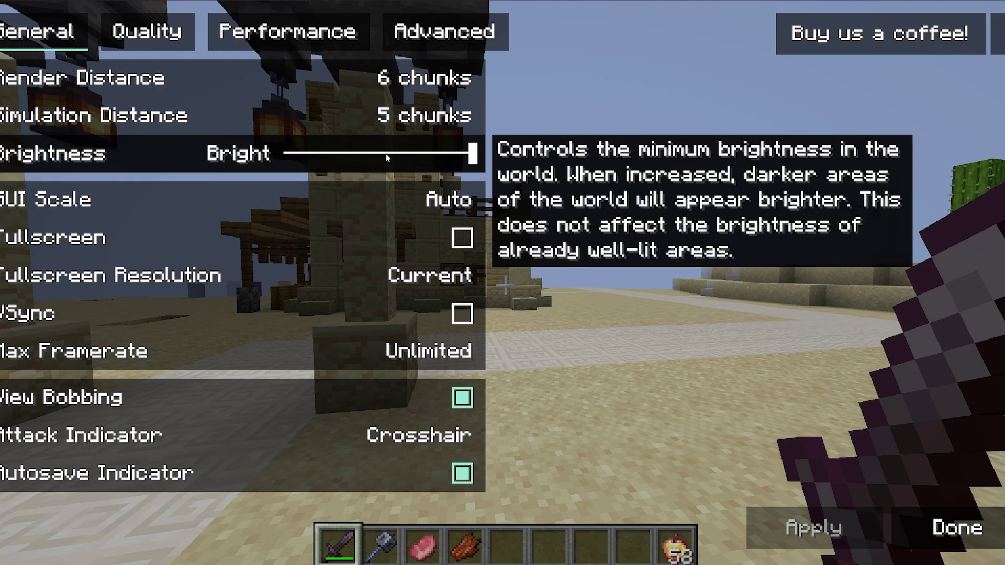
{"action": "key", "text": "Escape"}
{"action": "key", "text": "Escape"}
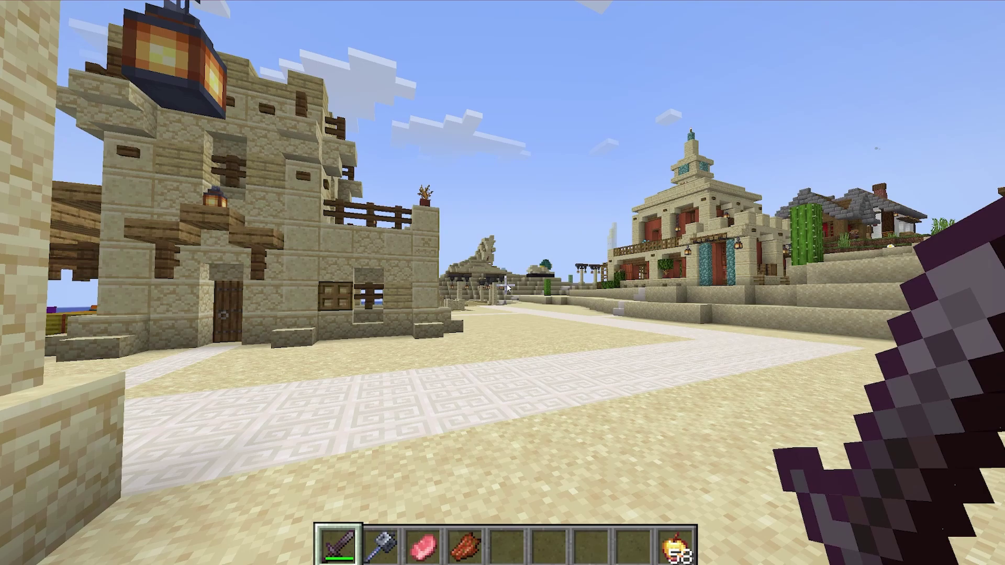
{"action": "key", "text": "Escape"}
Step: Turn on VSync and apply it, leaving Max Framerate at Unlimited
{"action": "left_click", "coordinate": [395, 330]}
{"action": "left_click", "coordinate": [335, 251]}
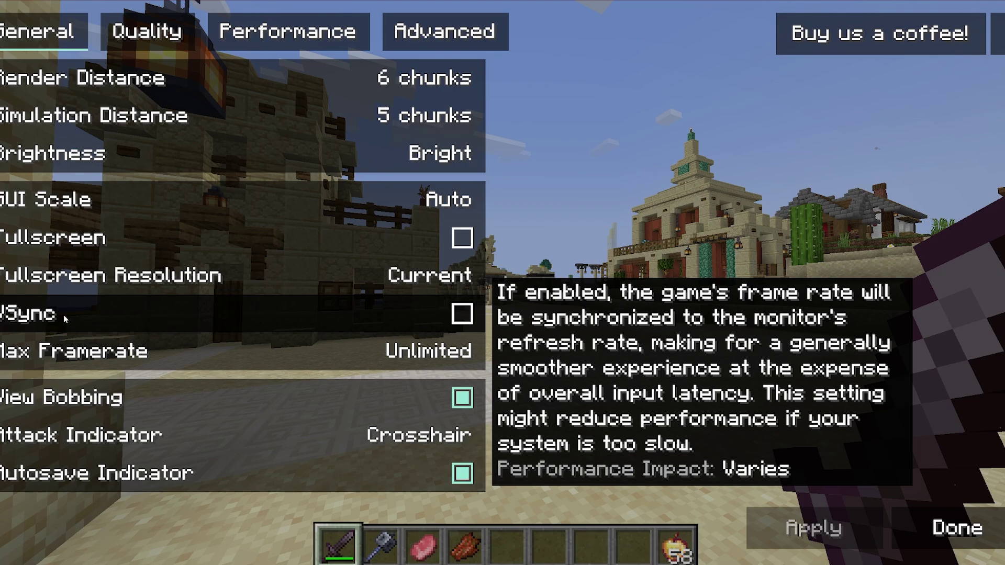
{"action": "left_click", "coordinate": [308, 320]}
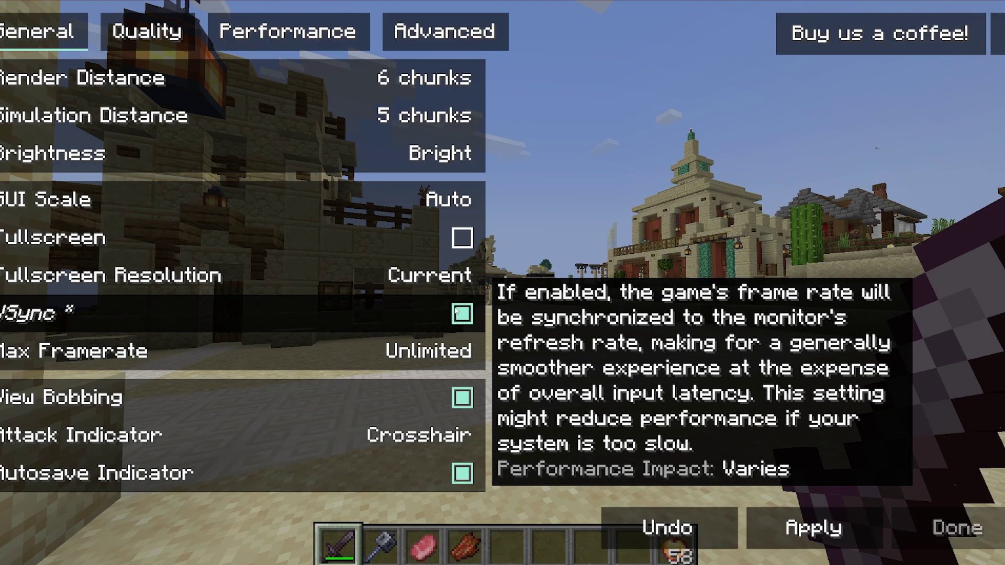
{"action": "left_click", "coordinate": [814, 528]}
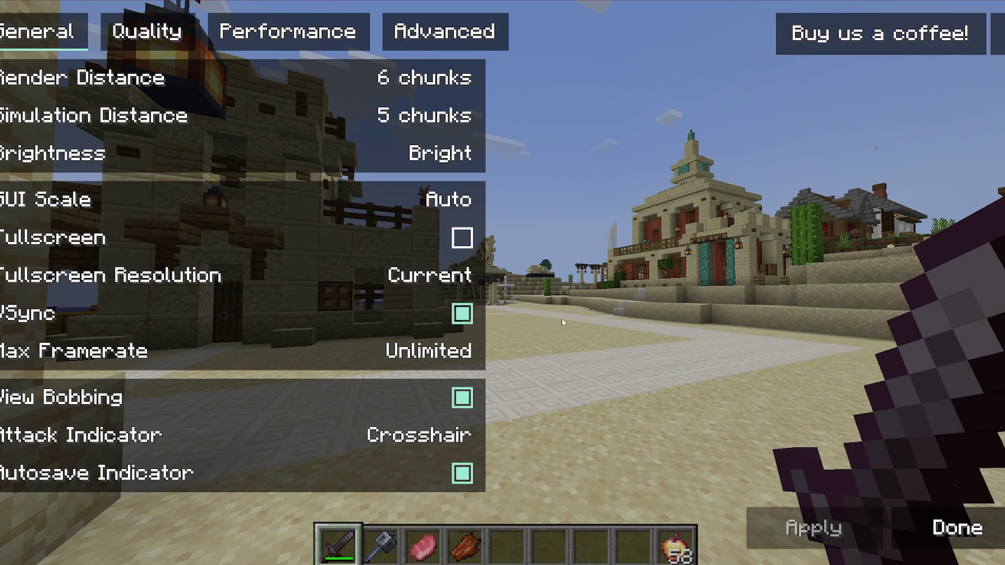
{"action": "mouse_move", "coordinate": [107, 323]}
{"action": "mouse_move", "coordinate": [460, 352]}
{"action": "left_click_drag", "start_coordinate": [324, 353], "coordinate": [483, 356]}
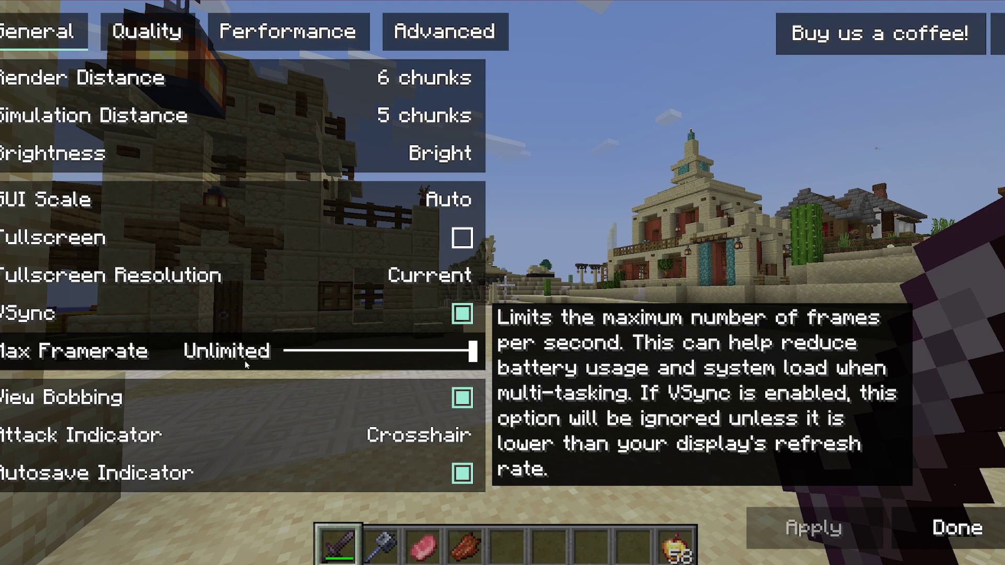
Step: Turn View Bobbing off and return to the game
{"action": "mouse_move", "coordinate": [461, 379]}
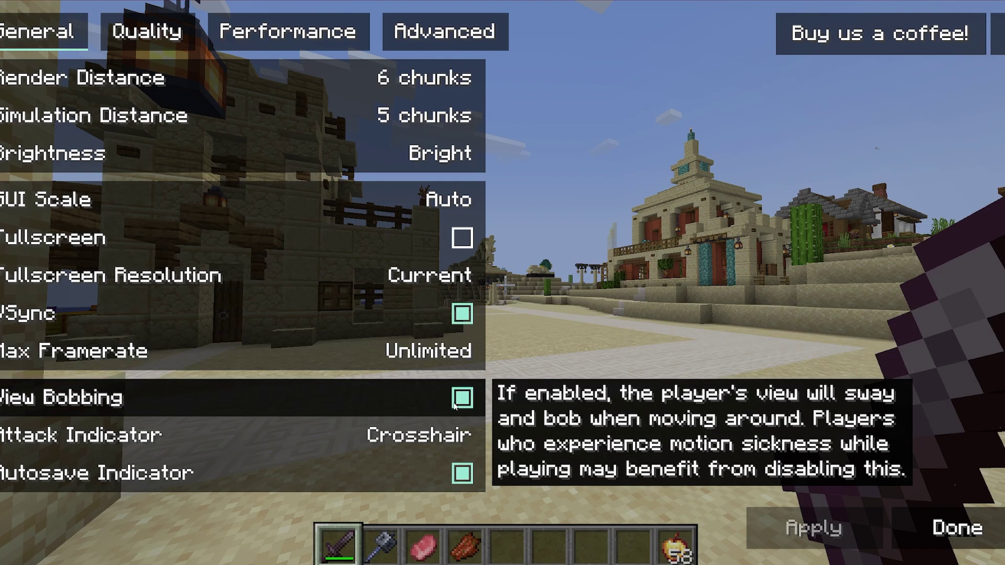
{"action": "left_click", "coordinate": [455, 403]}
{"action": "left_click", "coordinate": [455, 403]}
{"action": "left_click", "coordinate": [450, 401]}
{"action": "left_click", "coordinate": [450, 399]}
{"action": "left_click", "coordinate": [450, 399]}
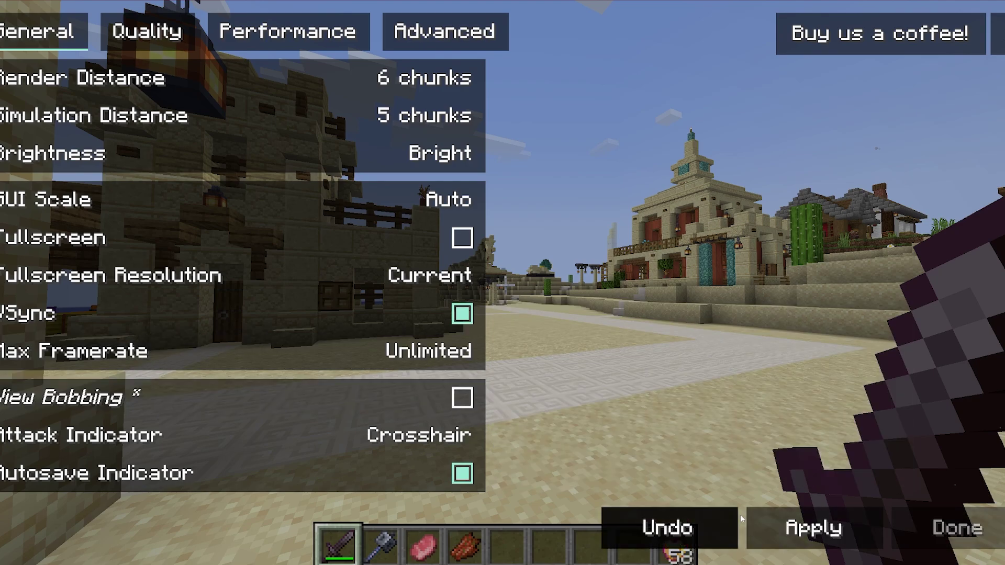
{"action": "key", "text": "Escape"}
{"action": "key", "text": "Escape"}
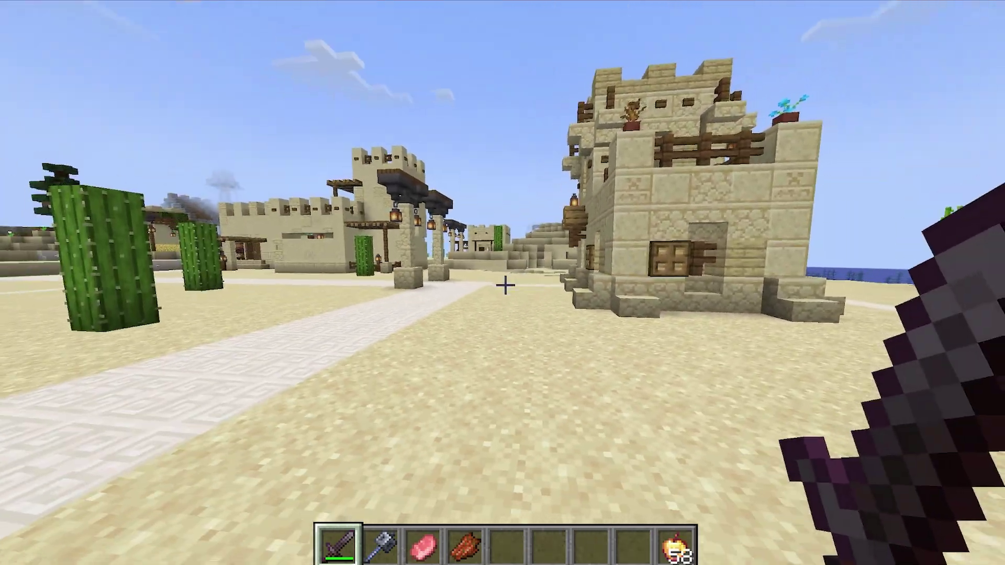
Step: Switch View Bobbing back on in Video Settings, apply, and resume playing
{"action": "key", "text": "Escape"}
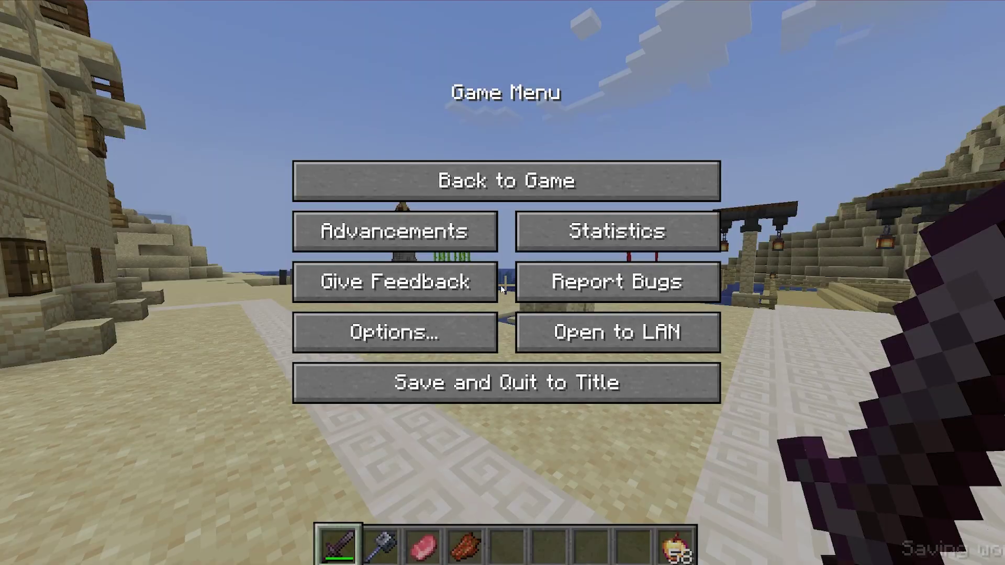
{"action": "left_click", "coordinate": [398, 333]}
{"action": "left_click", "coordinate": [337, 262]}
{"action": "left_click", "coordinate": [460, 398]}
{"action": "left_click", "coordinate": [864, 527]}
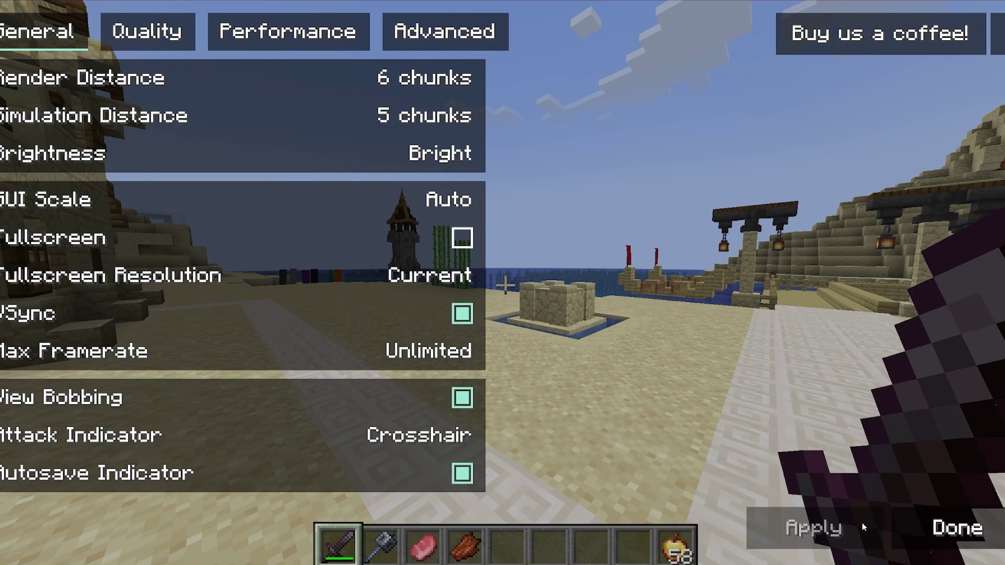
{"action": "key", "text": "Escape"}
{"action": "key", "text": "Escape"}
{"action": "key", "text": "Escape"}
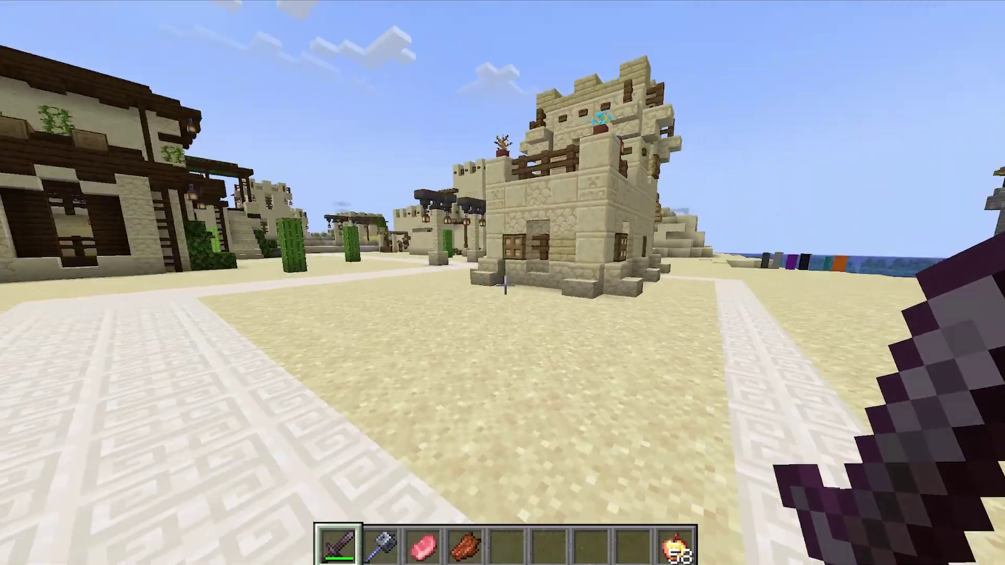
Step: Reopen Video Settings on the Quality page
{"action": "key", "text": "Escape"}
{"action": "left_click", "coordinate": [419, 332]}
{"action": "left_click", "coordinate": [471, 265]}
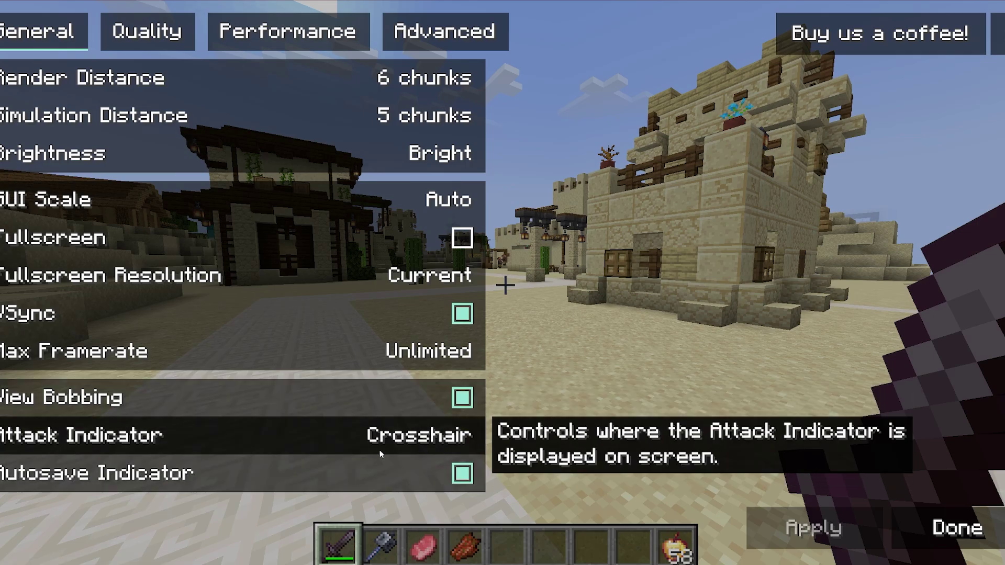
{"action": "left_click", "coordinate": [178, 35]}
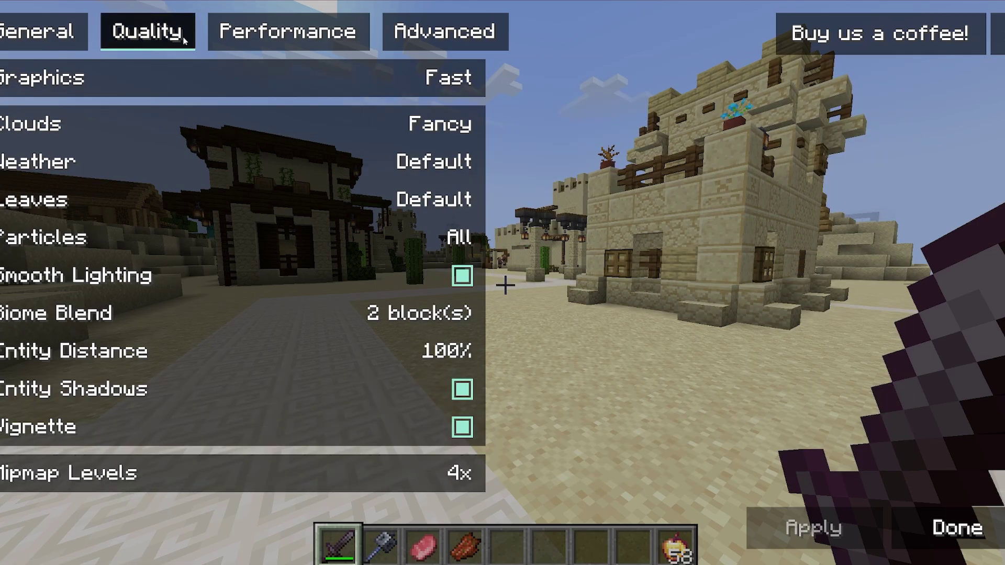
Step: Keep Graphics at Fast, set Clouds to Fast, apply, and resume the game
{"action": "left_click", "coordinate": [375, 81]}
{"action": "left_click", "coordinate": [418, 82]}
{"action": "left_click", "coordinate": [434, 85]}
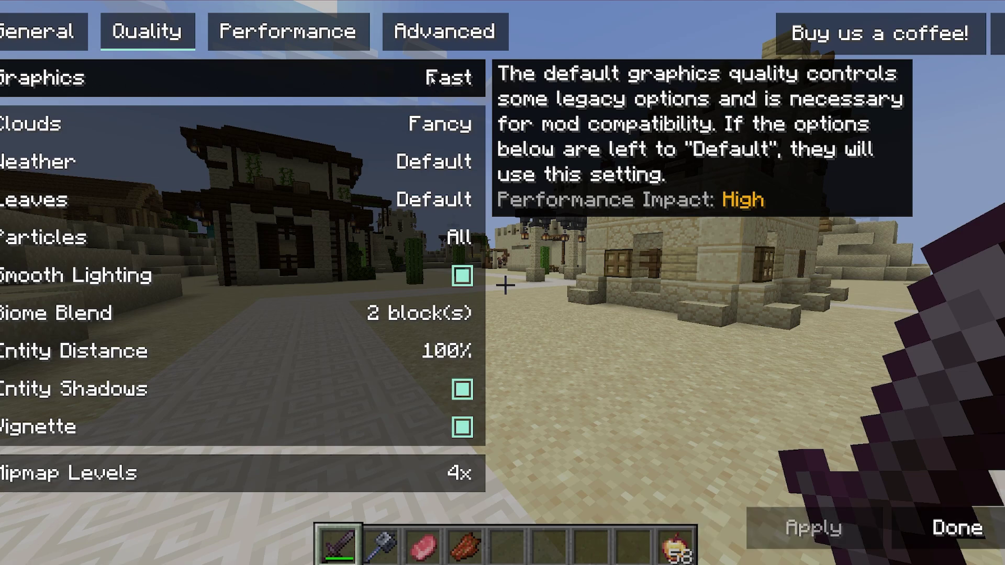
{"action": "left_click", "coordinate": [417, 124]}
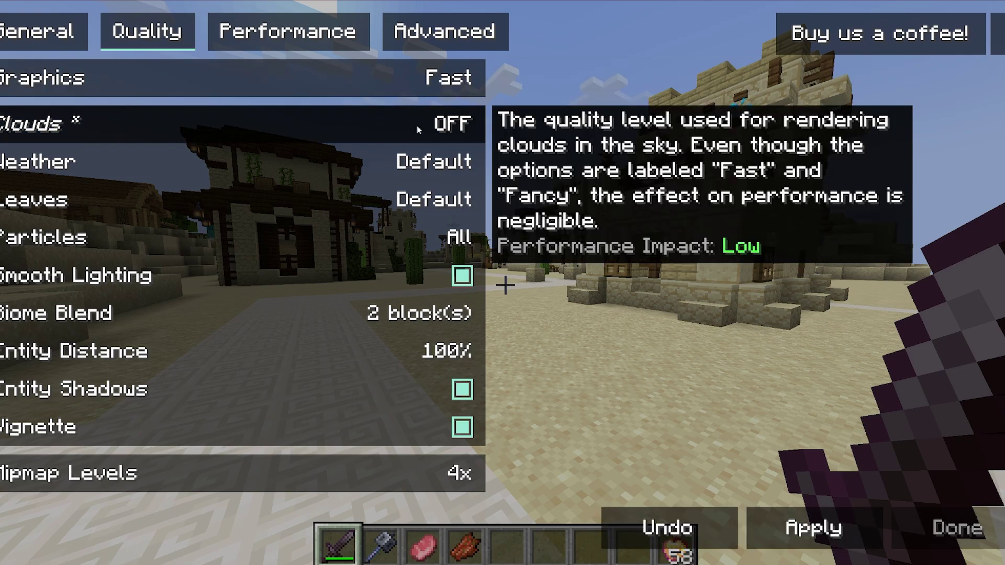
{"action": "left_click", "coordinate": [416, 125]}
{"action": "left_click", "coordinate": [814, 528]}
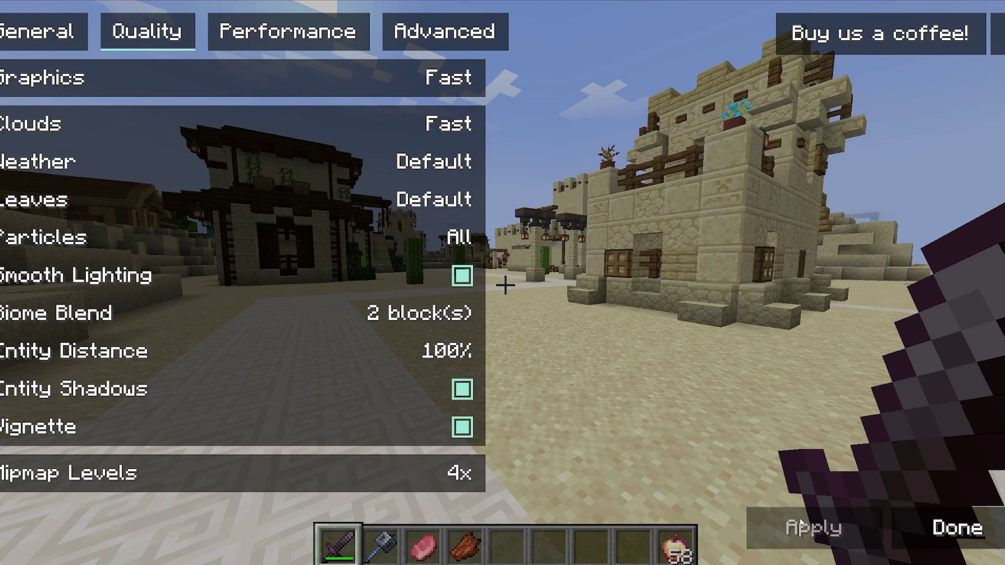
{"action": "key", "text": "Escape"}
{"action": "key", "text": "Escape"}
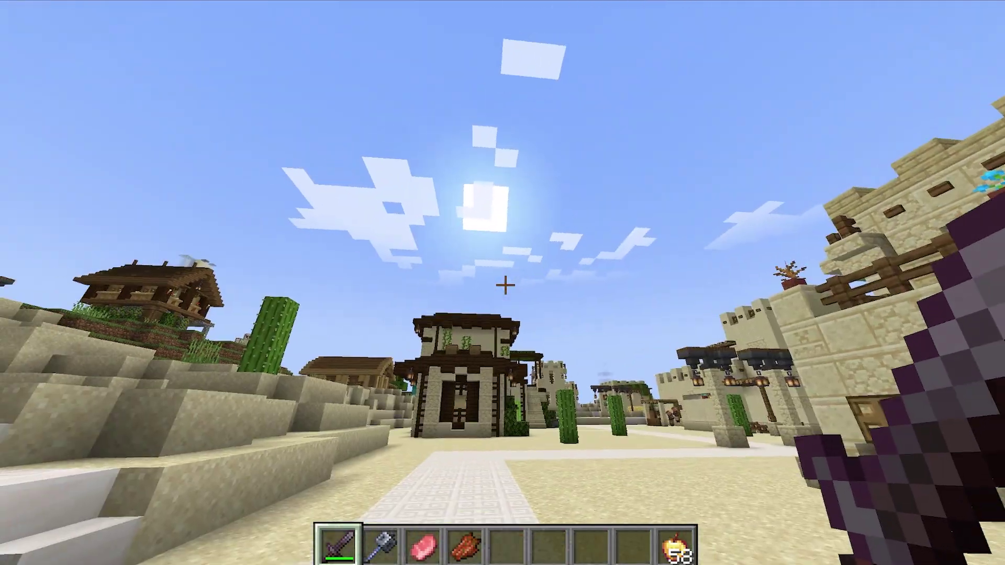
{"action": "key", "text": "Escape"}
Step: Turn Clouds off on the Quality page, apply, and check the sky in-game
{"action": "left_click", "coordinate": [335, 330]}
{"action": "left_click", "coordinate": [331, 259]}
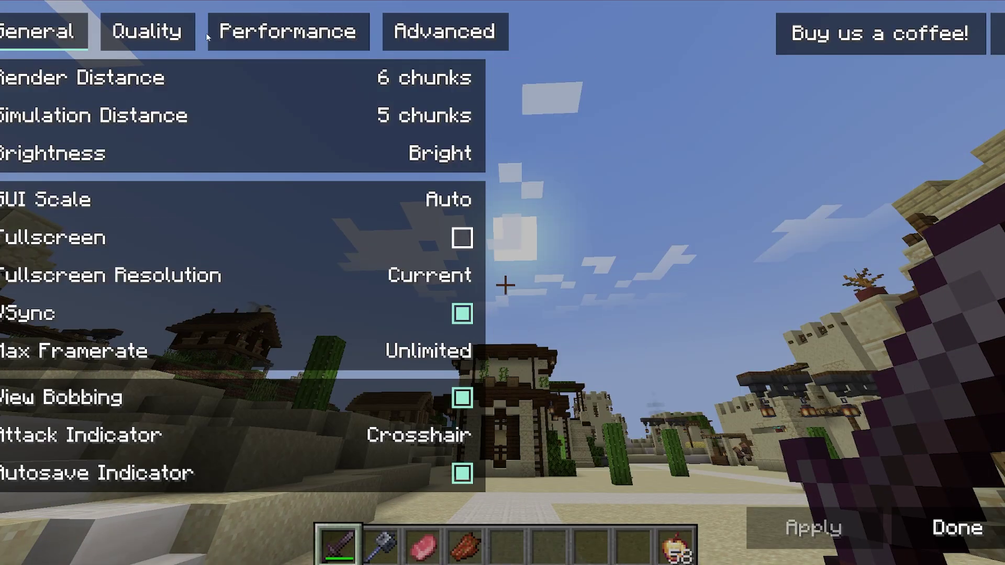
{"action": "left_click", "coordinate": [147, 32]}
{"action": "left_click", "coordinate": [397, 123]}
{"action": "left_click", "coordinate": [398, 123]}
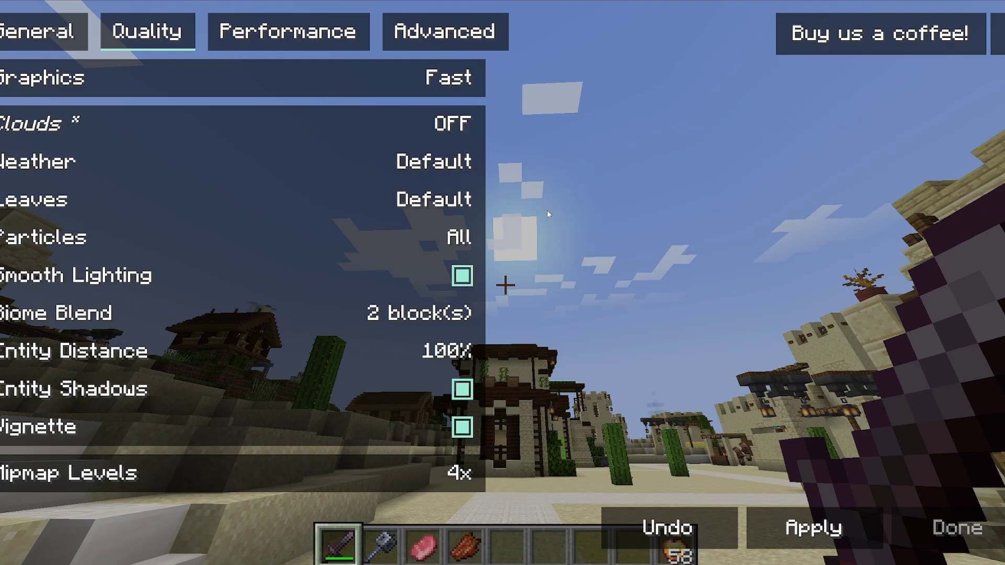
{"action": "left_click", "coordinate": [814, 527]}
{"action": "key", "text": "Escape"}
{"action": "key", "text": "Escape"}
{"action": "key", "text": "Escape"}
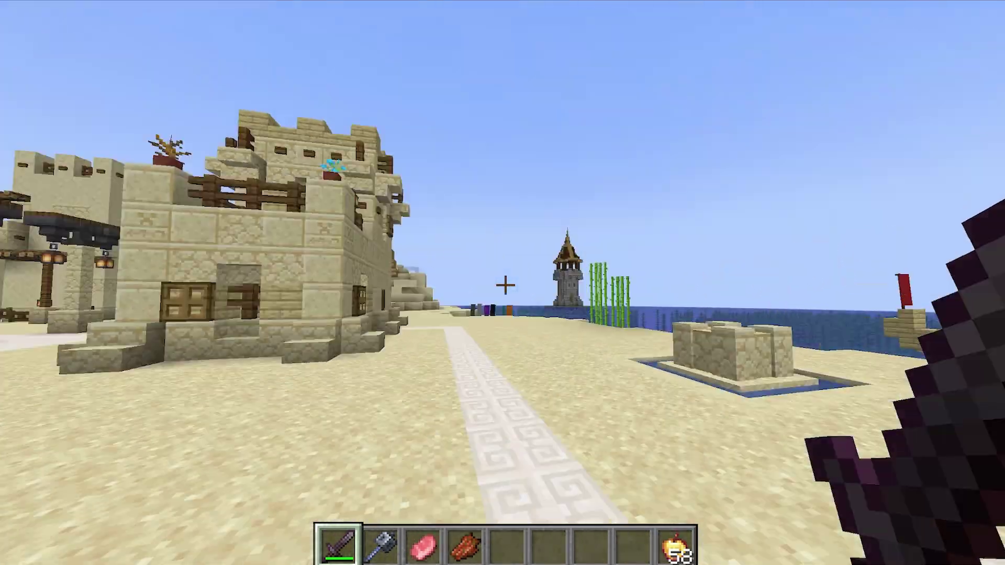
{"action": "key", "text": "Escape"}
Step: Set Clouds back to Fast on the Quality page and apply
{"action": "left_click", "coordinate": [335, 329]}
{"action": "left_click", "coordinate": [331, 259]}
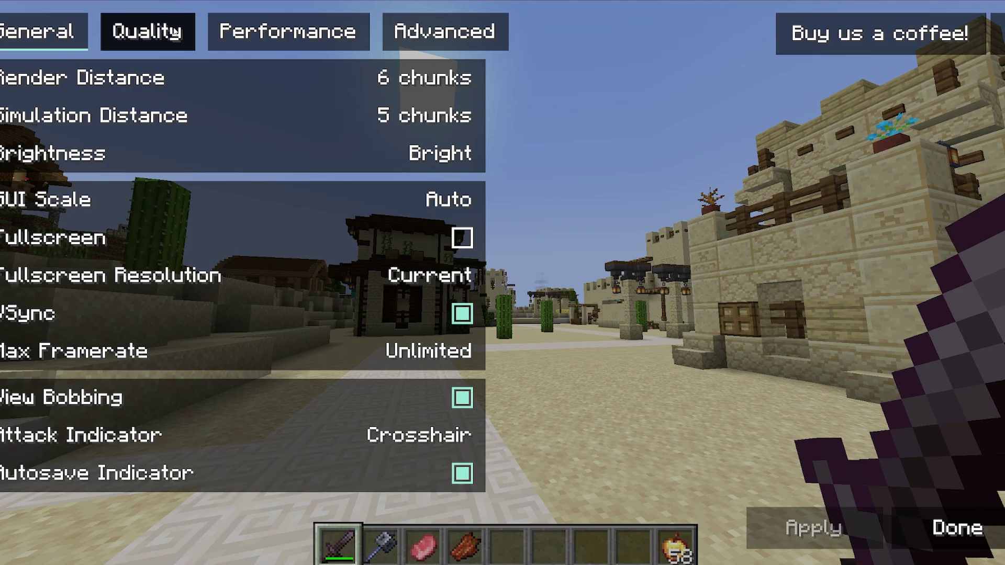
{"action": "left_click", "coordinate": [147, 32]}
{"action": "left_click", "coordinate": [414, 124]}
{"action": "left_click", "coordinate": [814, 528]}
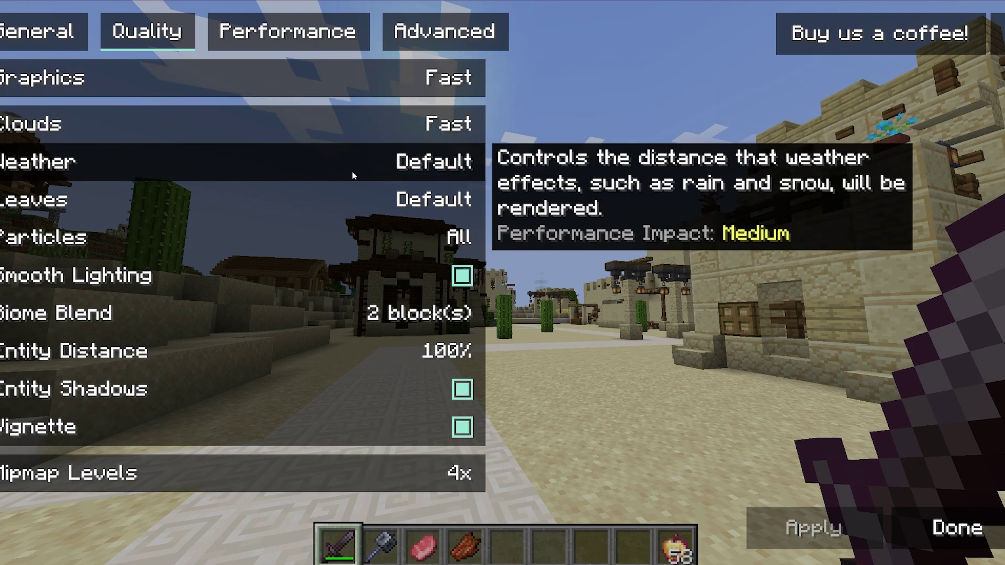
Step: Set Weather and Leaves both to Fast
{"action": "left_click", "coordinate": [314, 169]}
{"action": "left_click", "coordinate": [336, 167]}
{"action": "left_click", "coordinate": [351, 161]}
{"action": "left_click", "coordinate": [352, 160]}
{"action": "left_click", "coordinate": [351, 160]}
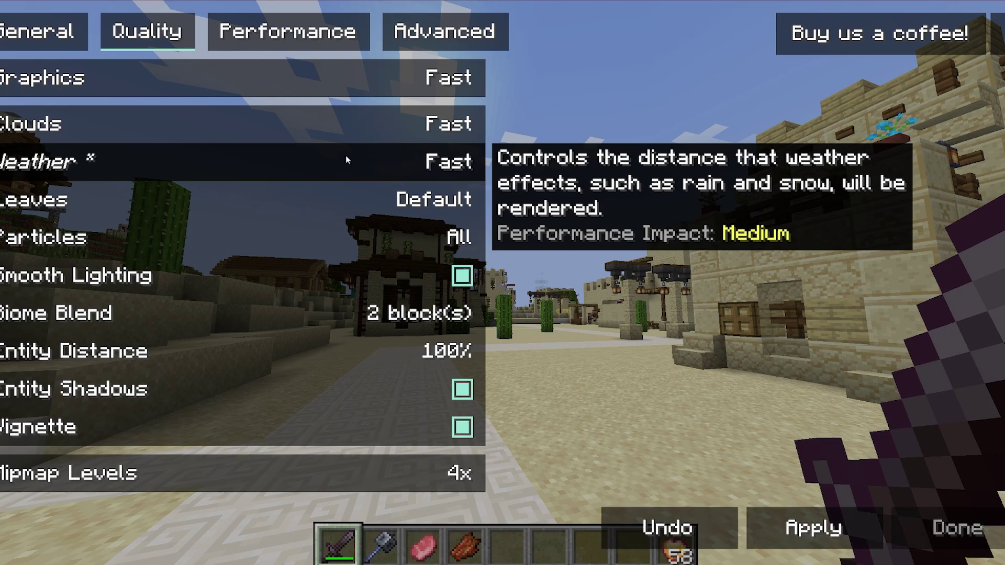
{"action": "left_click", "coordinate": [376, 191]}
{"action": "left_click", "coordinate": [376, 191]}
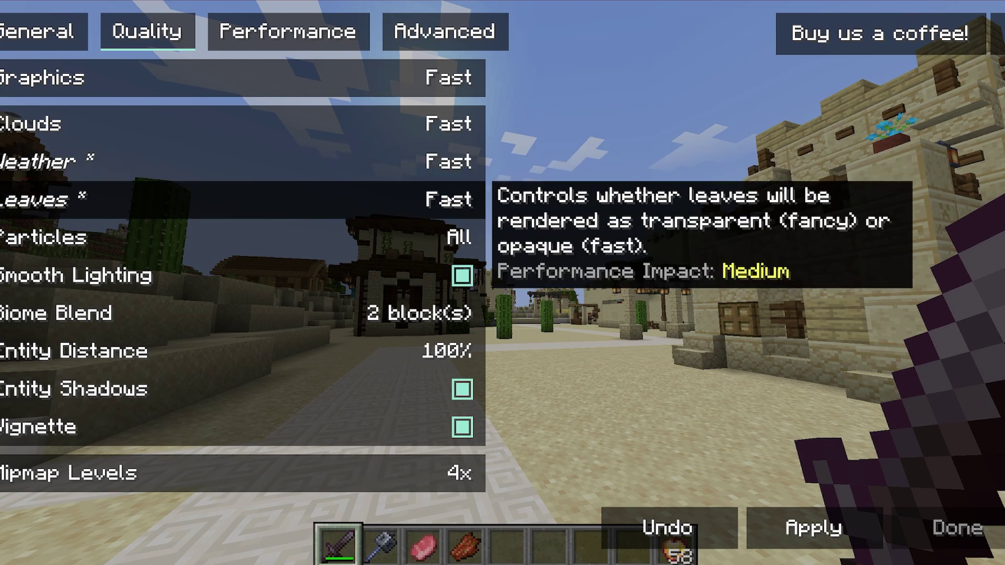
Step: Cycle Particles through its options, ending at Decreased
{"action": "left_click", "coordinate": [414, 238]}
{"action": "left_click", "coordinate": [412, 241]}
{"action": "left_click", "coordinate": [405, 241]}
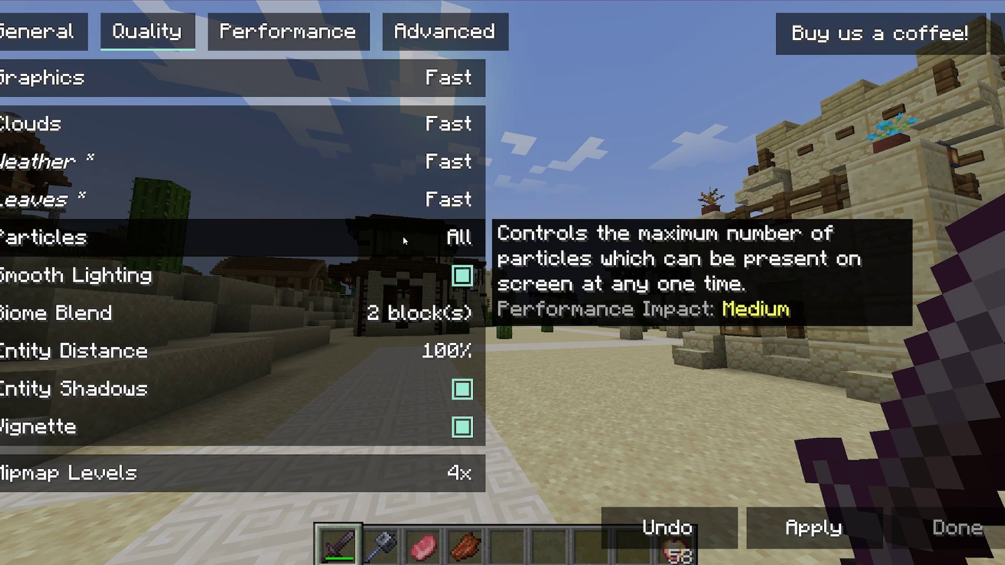
{"action": "left_click", "coordinate": [406, 241]}
{"action": "left_click", "coordinate": [391, 244]}
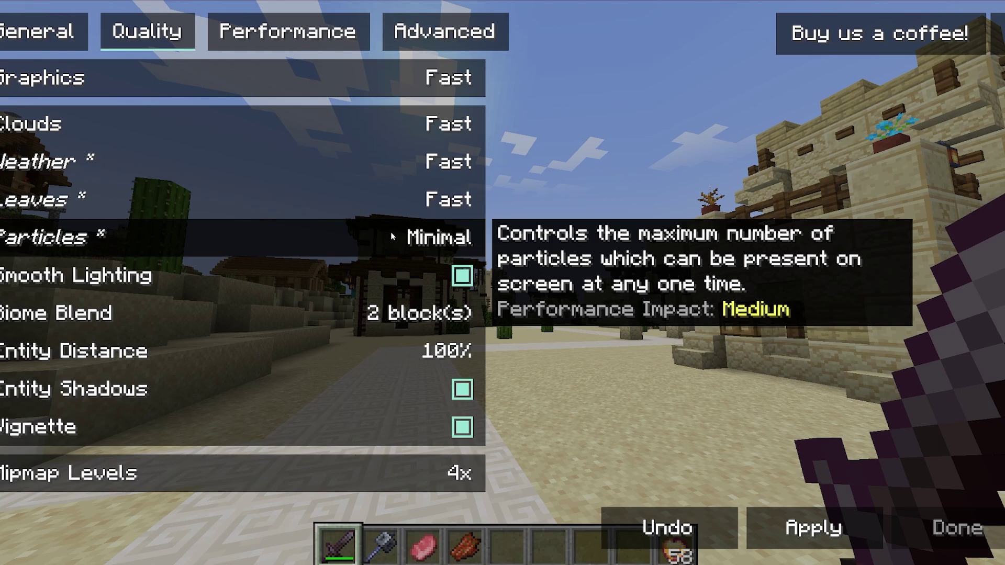
{"action": "left_click", "coordinate": [427, 240]}
{"action": "left_click", "coordinate": [427, 240]}
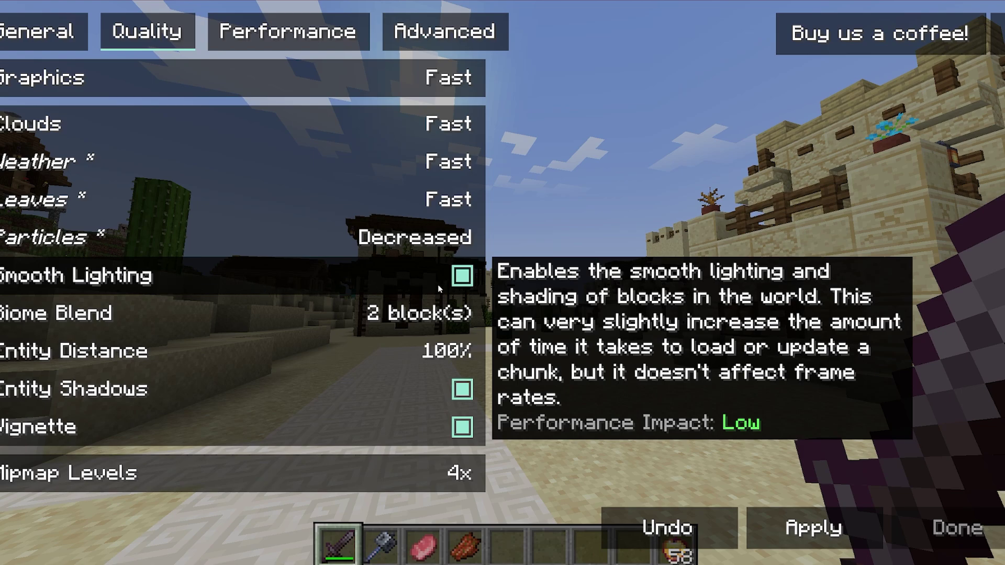
Step: Lower Biome Blend to 1 block and apply it
{"action": "mouse_move", "coordinate": [418, 319]}
{"action": "left_click_drag", "start_coordinate": [316, 323], "coordinate": [301, 323]}
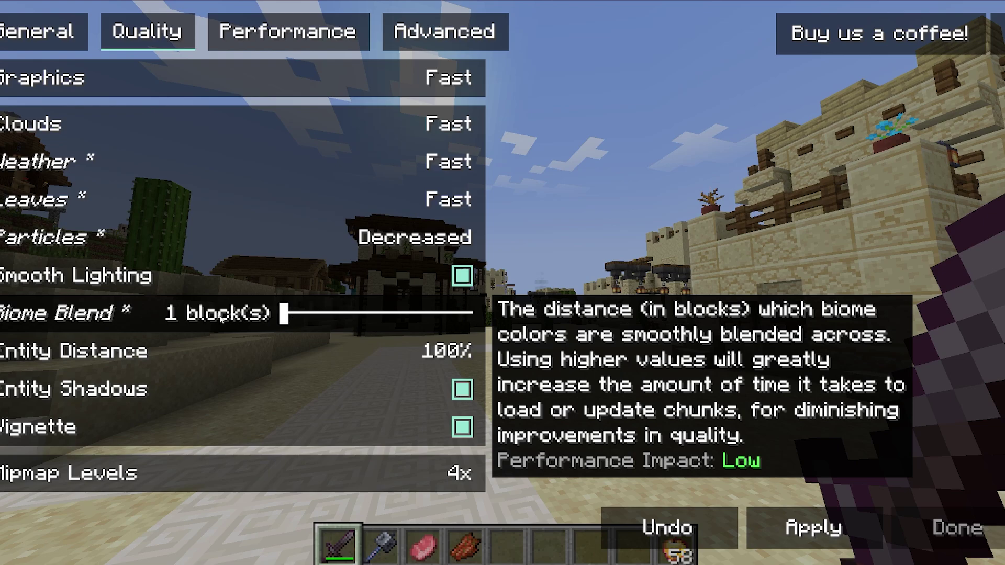
{"action": "left_click", "coordinate": [814, 527]}
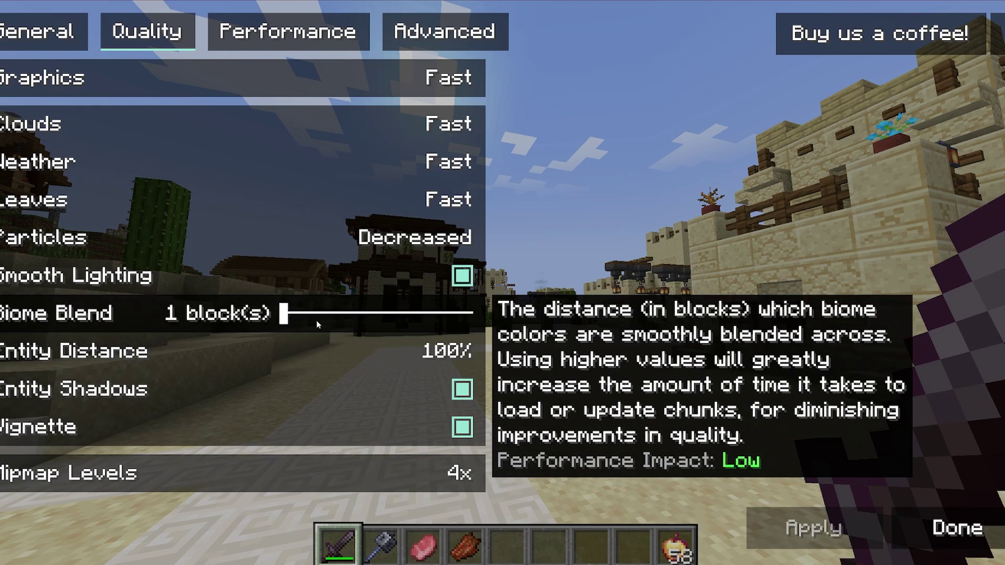
{"action": "mouse_move", "coordinate": [298, 316]}
{"action": "left_mouse_down"}
{"action": "mouse_move", "coordinate": [328, 314]}
{"action": "mouse_move", "coordinate": [279, 318]}
{"action": "left_mouse_up"}
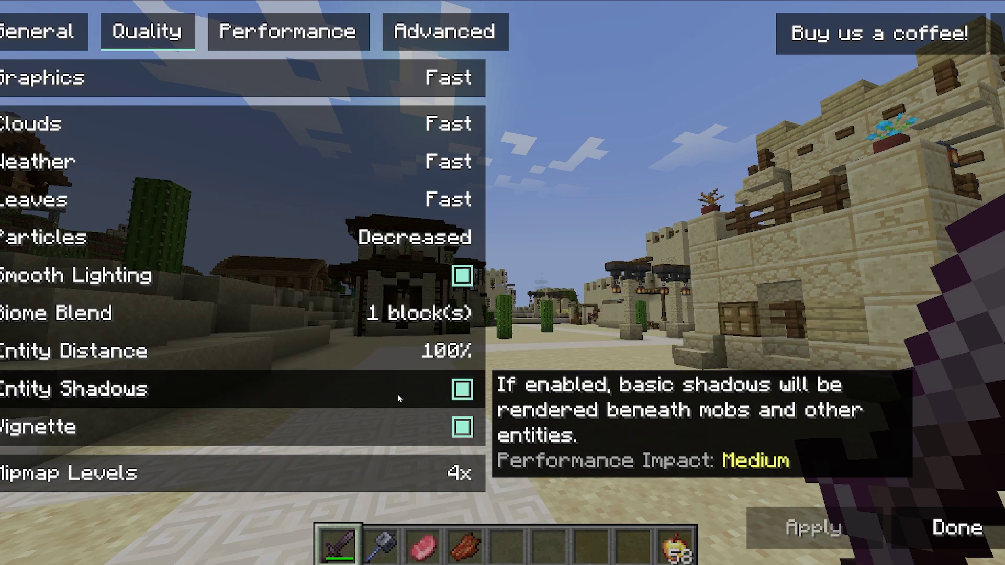
Step: Turn off Entity Shadows, apply, and turn off Vignette
{"action": "left_click", "coordinate": [463, 390]}
{"action": "left_click", "coordinate": [814, 528]}
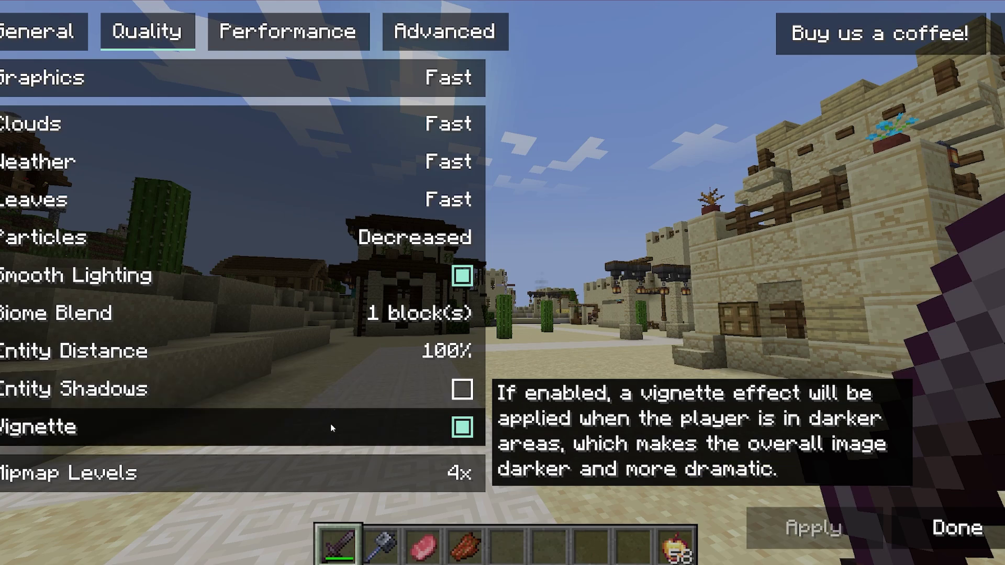
{"action": "left_click", "coordinate": [322, 428]}
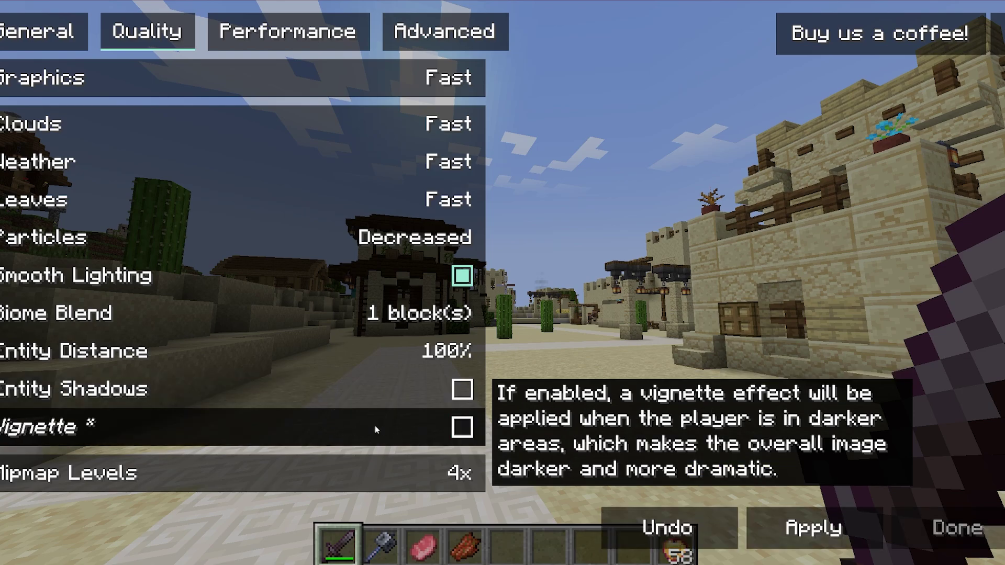
Step: Lower Mipmap Levels from 4x to 1x and apply, reloading resources
{"action": "left_click", "coordinate": [425, 472]}
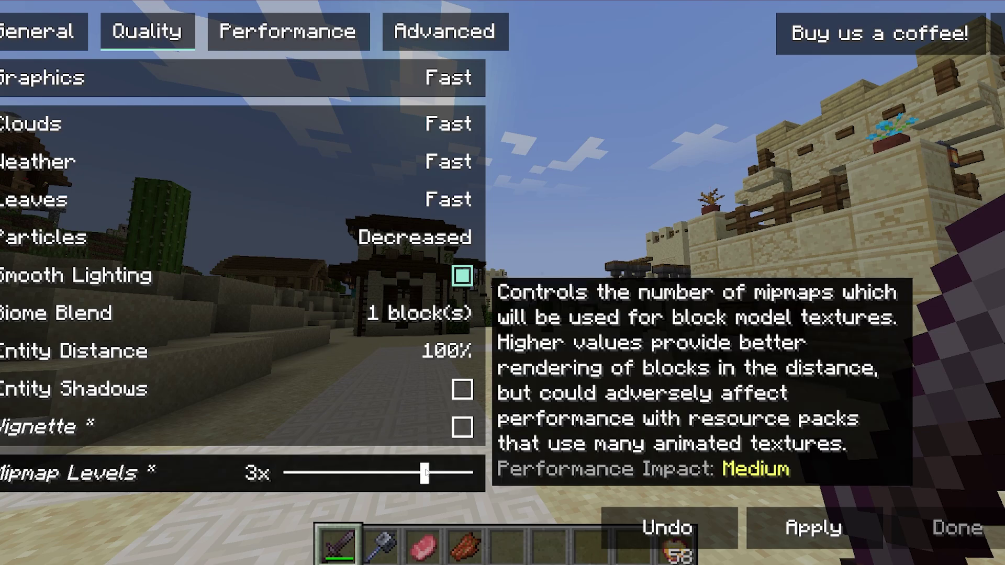
{"action": "left_click_drag", "start_coordinate": [407, 477], "coordinate": [372, 475]}
{"action": "left_click_drag", "start_coordinate": [402, 478], "coordinate": [319, 478]}
{"action": "left_click", "coordinate": [812, 528]}
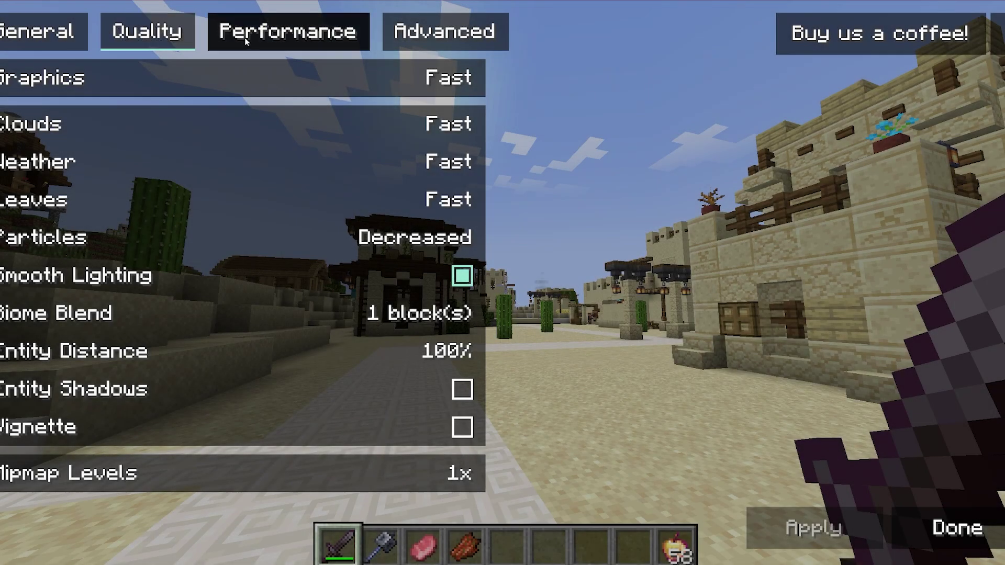
Step: On Performance, set Chunk Update Threads to 3; disable Animate Only Visible Textures and Fog Occlusion
{"action": "left_click", "coordinate": [244, 37]}
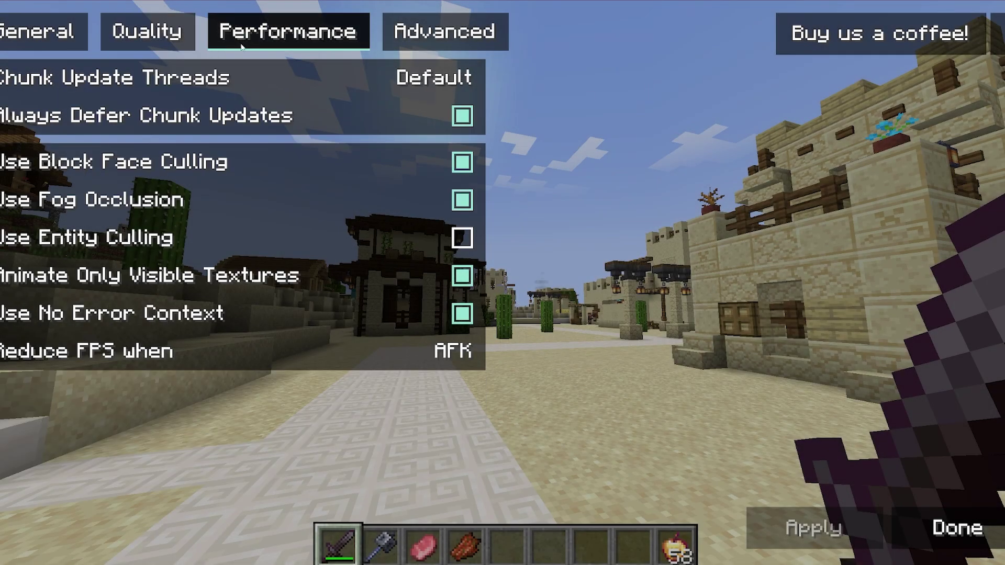
{"action": "mouse_move", "coordinate": [293, 78]}
{"action": "left_click_drag", "start_coordinate": [284, 81], "coordinate": [337, 85]}
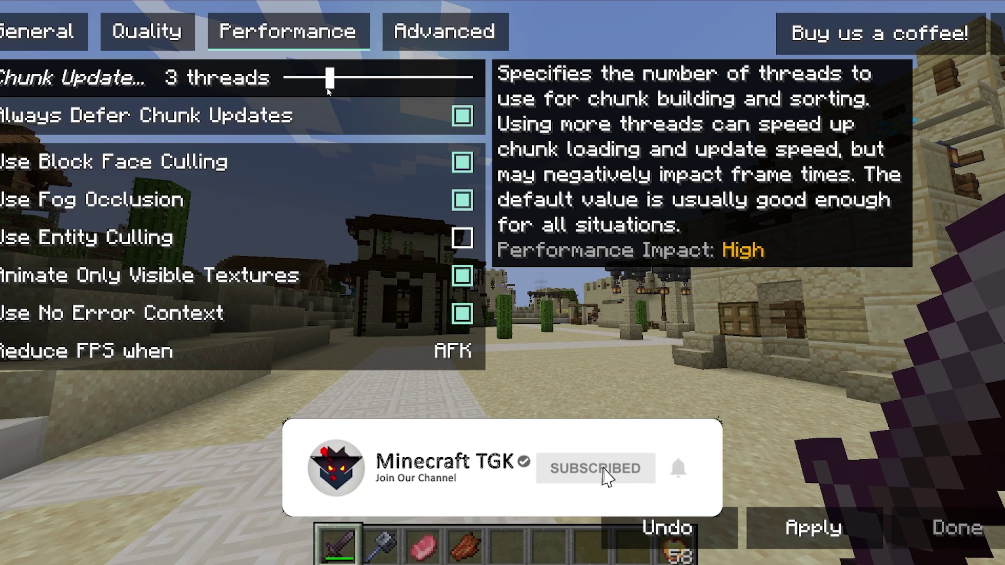
{"action": "mouse_move", "coordinate": [374, 175]}
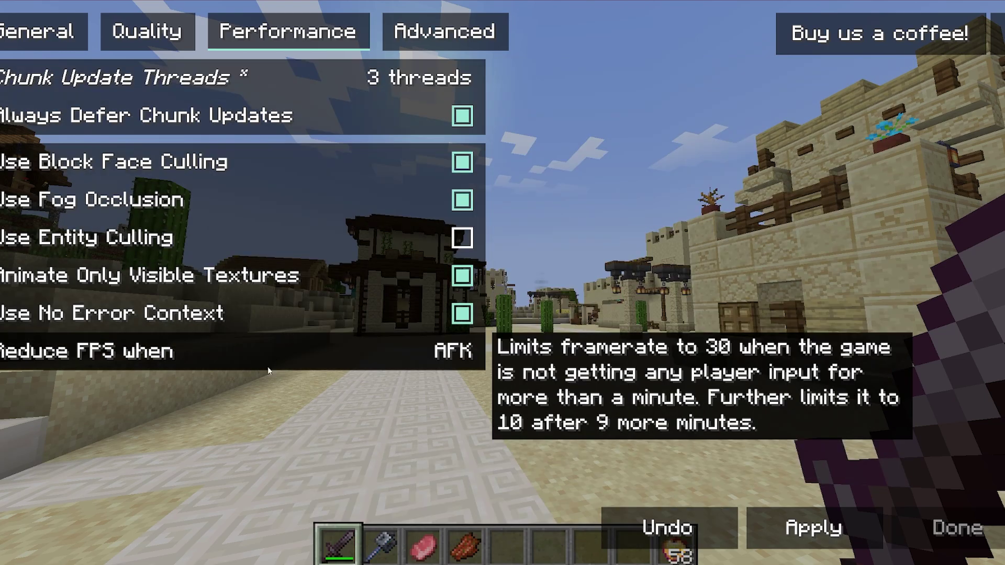
{"action": "mouse_move", "coordinate": [299, 279]}
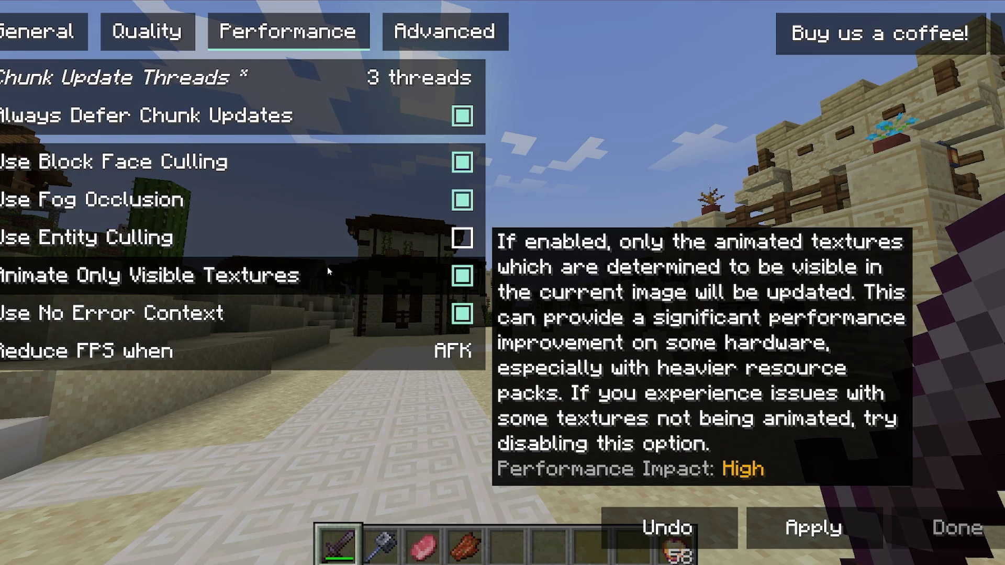
{"action": "left_click", "coordinate": [328, 268]}
{"action": "left_click", "coordinate": [398, 209]}
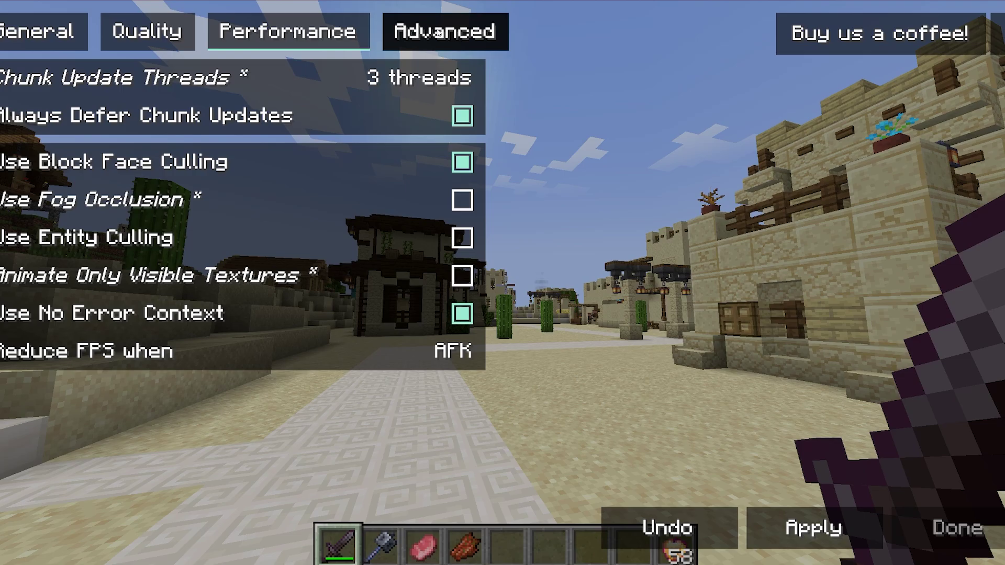
Step: On Advanced, set CPU Render-Ahead to 2 frames, disable Persistent Mapping, apply, and close
{"action": "left_click", "coordinate": [434, 47]}
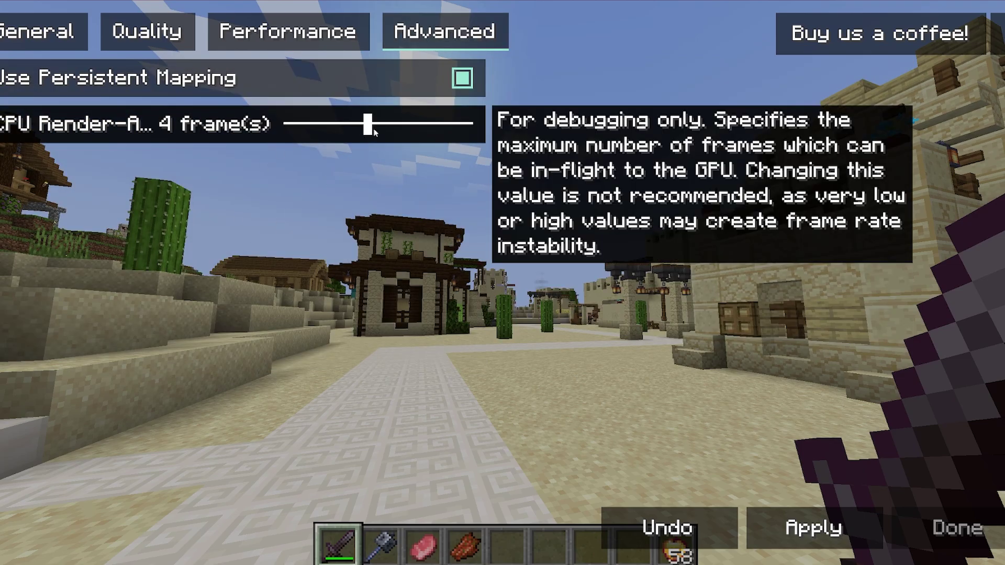
{"action": "left_click_drag", "start_coordinate": [366, 125], "coordinate": [328, 125]}
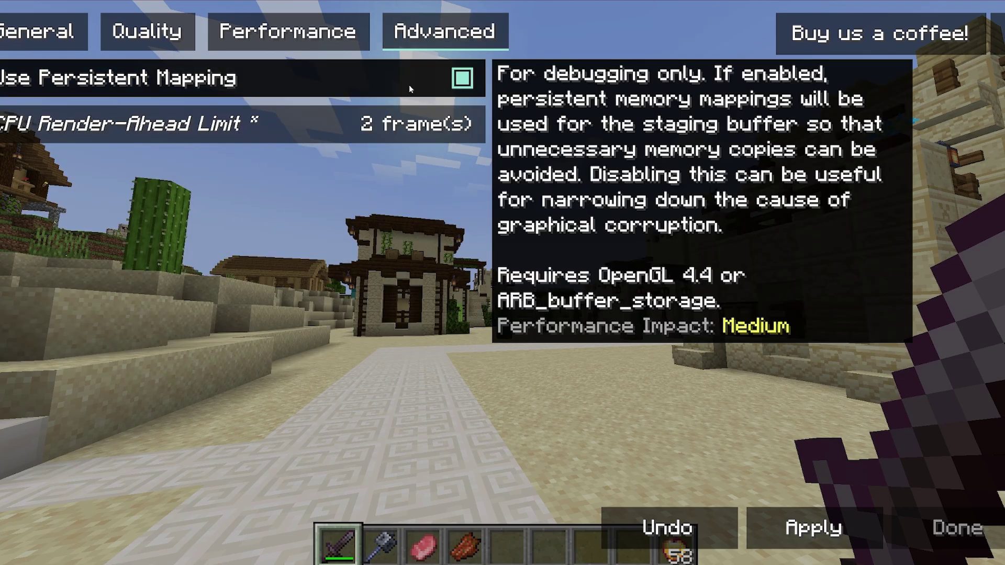
{"action": "left_click", "coordinate": [410, 87]}
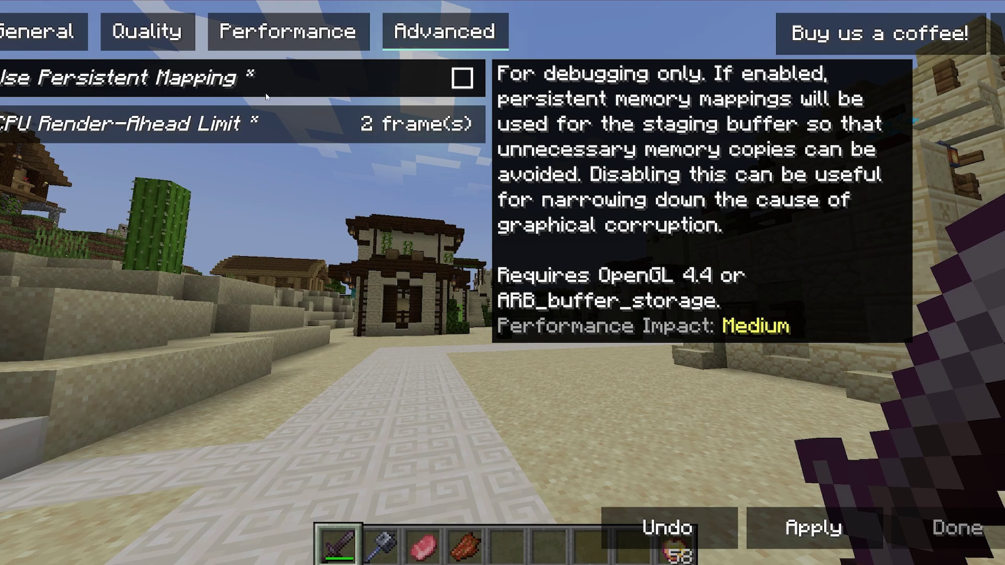
{"action": "left_click", "coordinate": [813, 523]}
{"action": "left_click", "coordinate": [932, 526]}
Step: Resume play and walk along the village street toward the beach, then back
{"action": "key", "text": "Escape"}
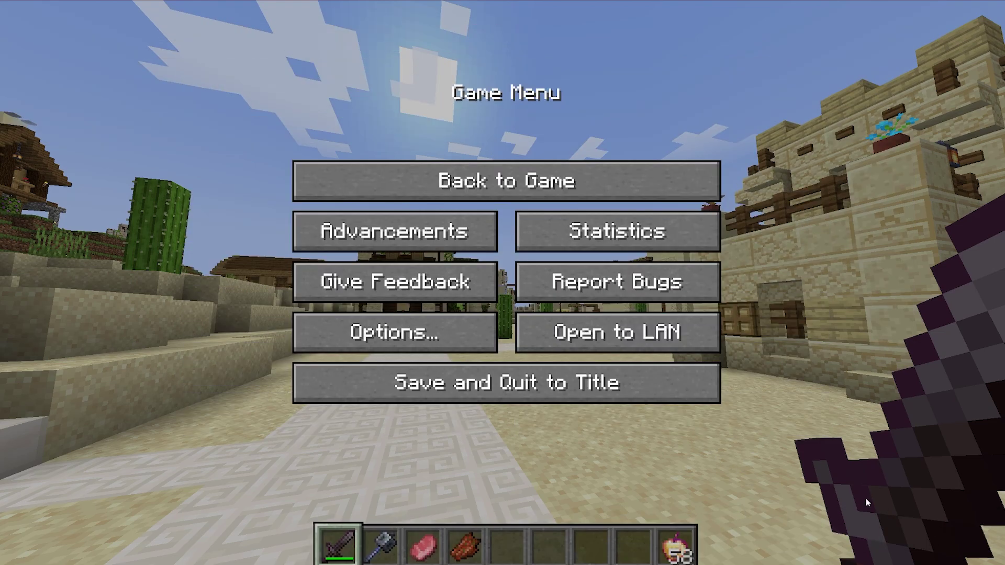
{"action": "key", "text": "Escape"}
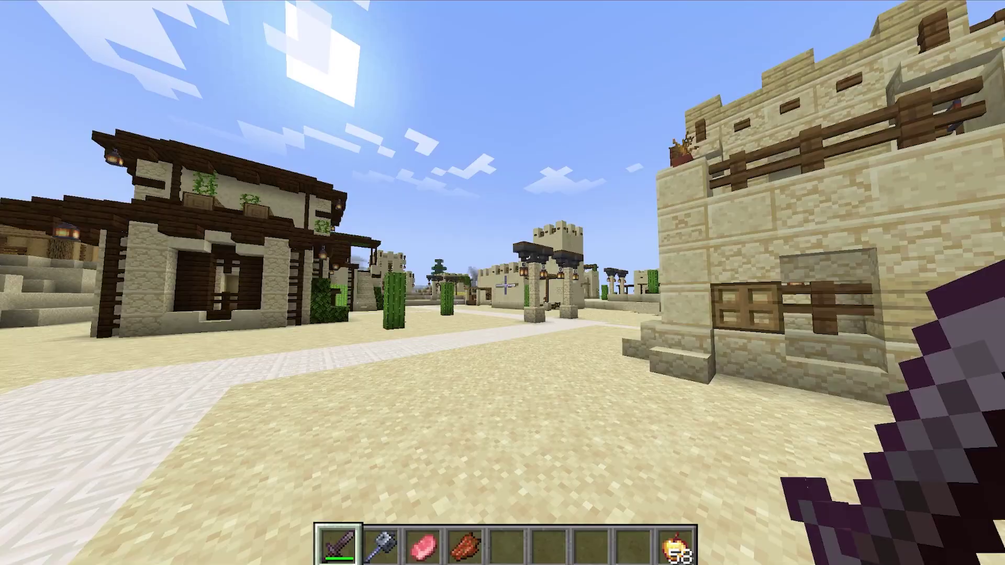
{"action": "key", "text": "w"}
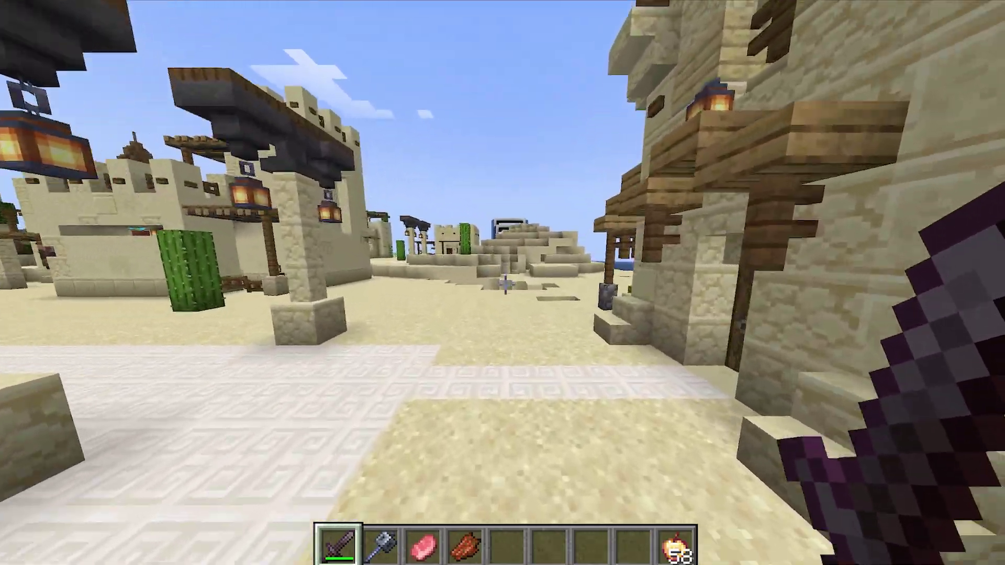
{"action": "key", "text": "w"}
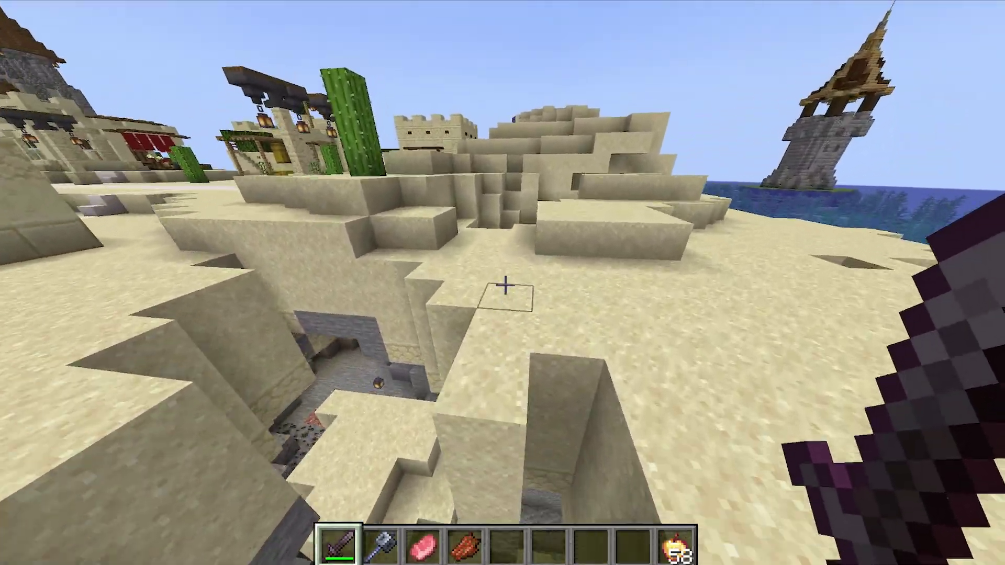
{"action": "key", "text": "w"}
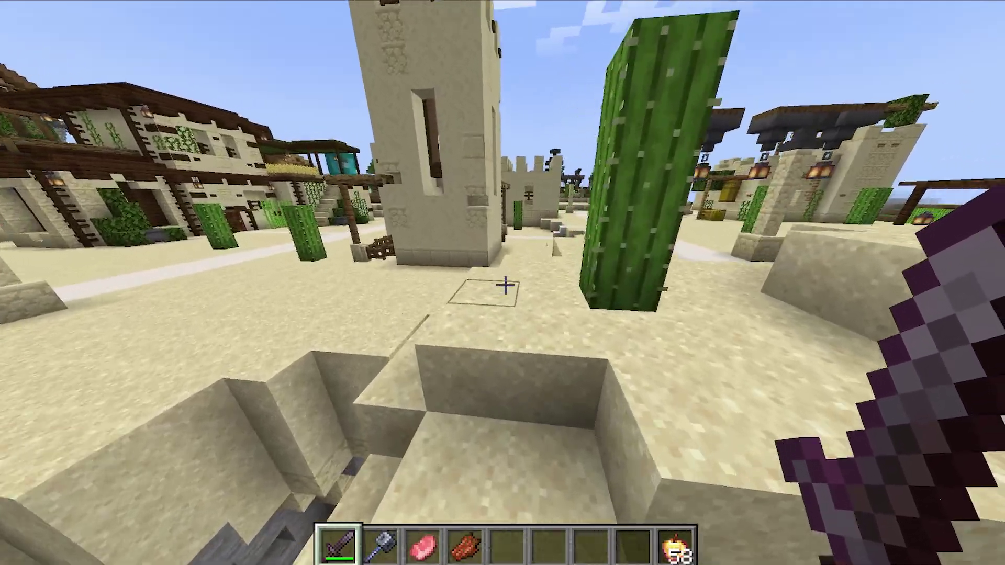
{"action": "key", "text": "w"}
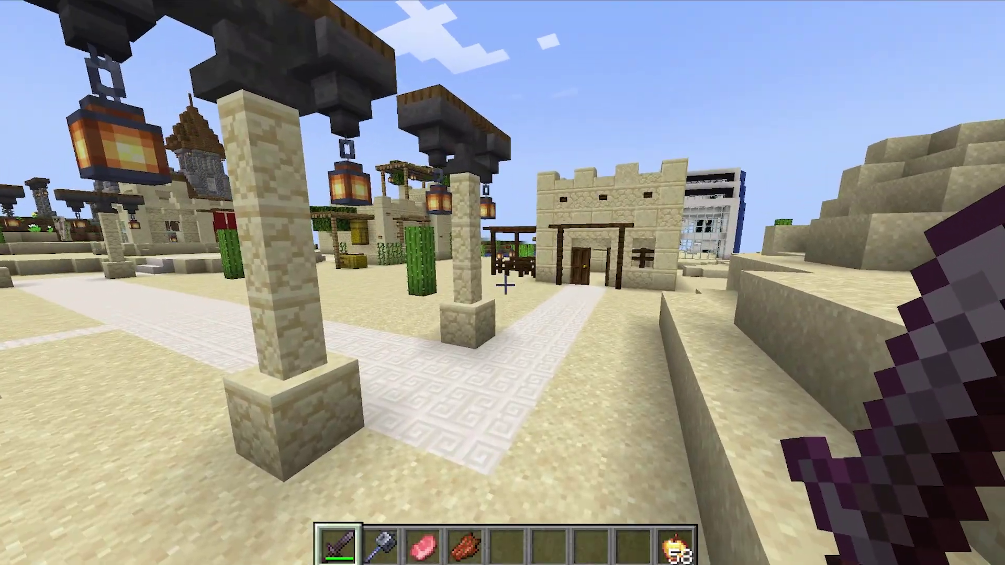
Step: Toggle the F3 debug overlay on and off while walking past the sandstone house
{"action": "key", "text": "F3"}
{"action": "key", "text": "w"}
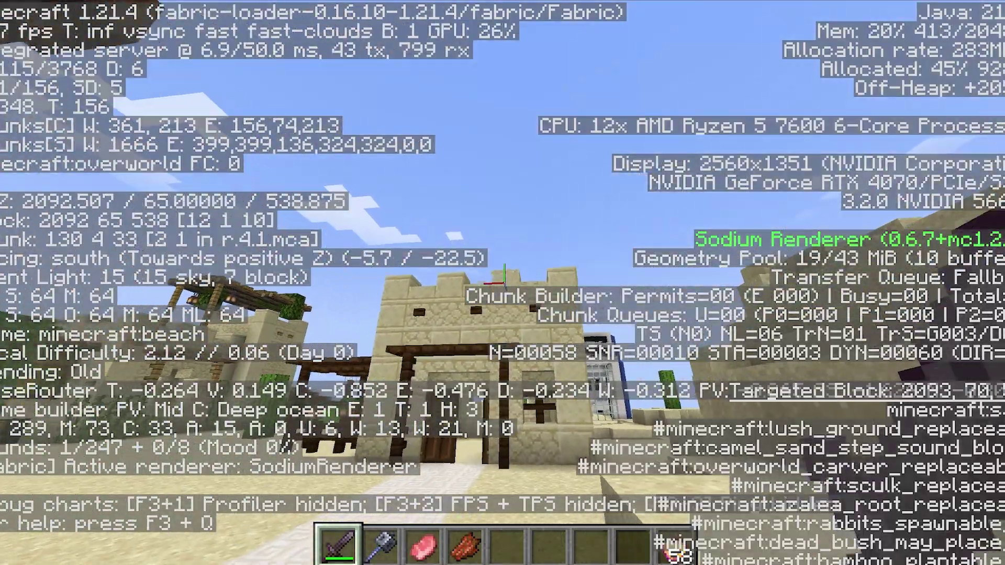
{"action": "key", "text": "F3"}
{"action": "key", "text": "w"}
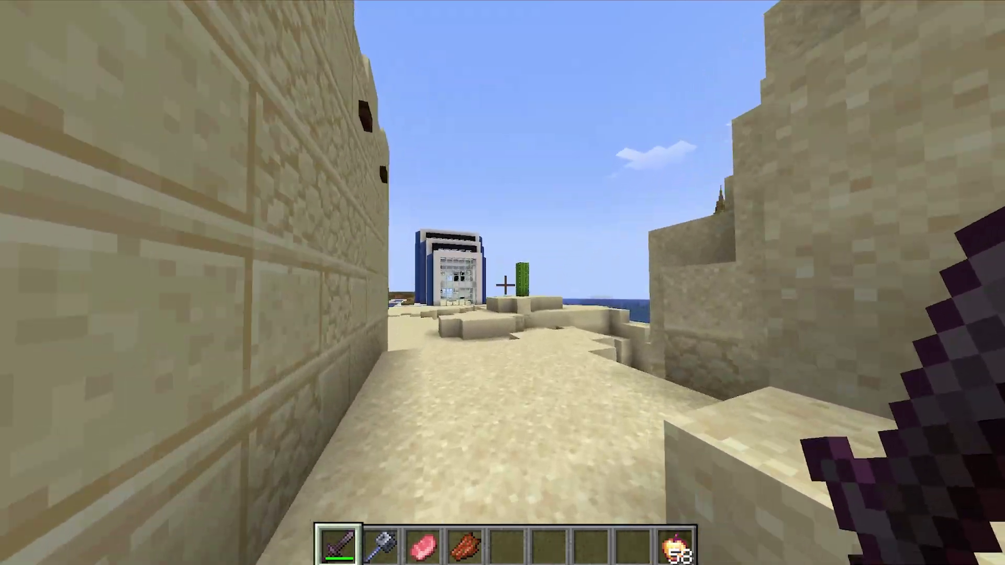
{"action": "key", "text": "w"}
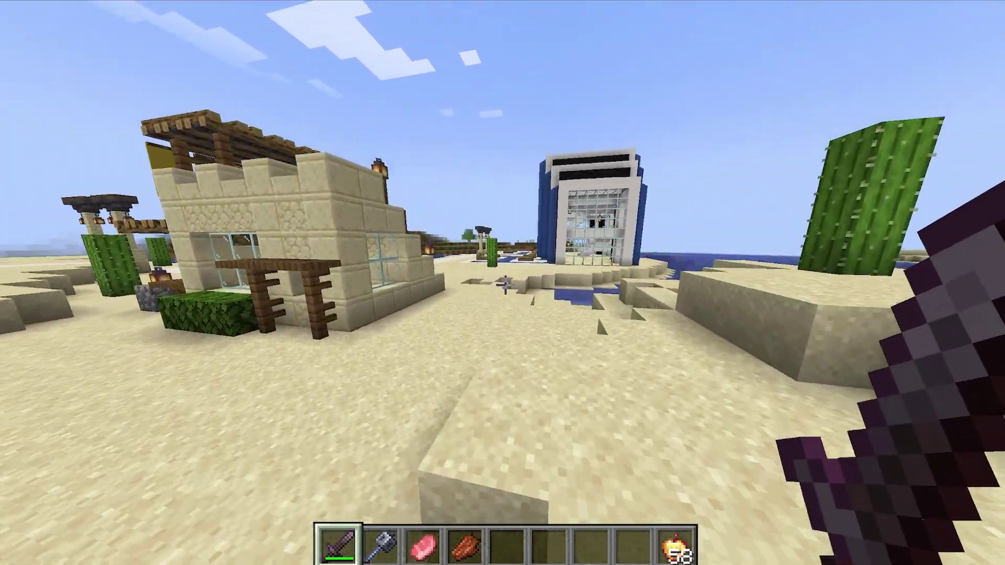
{"action": "key", "text": "w"}
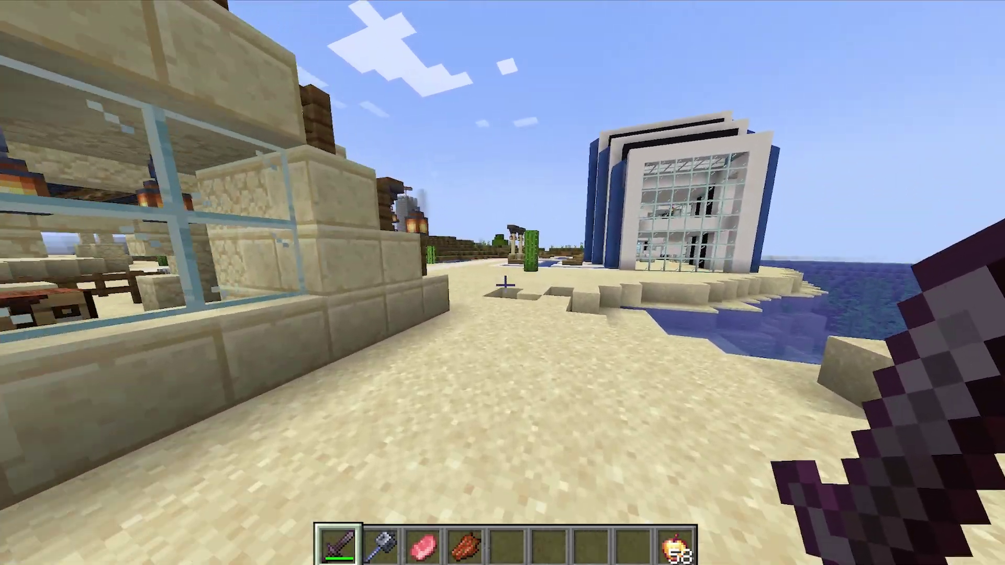
{"action": "key", "text": "w"}
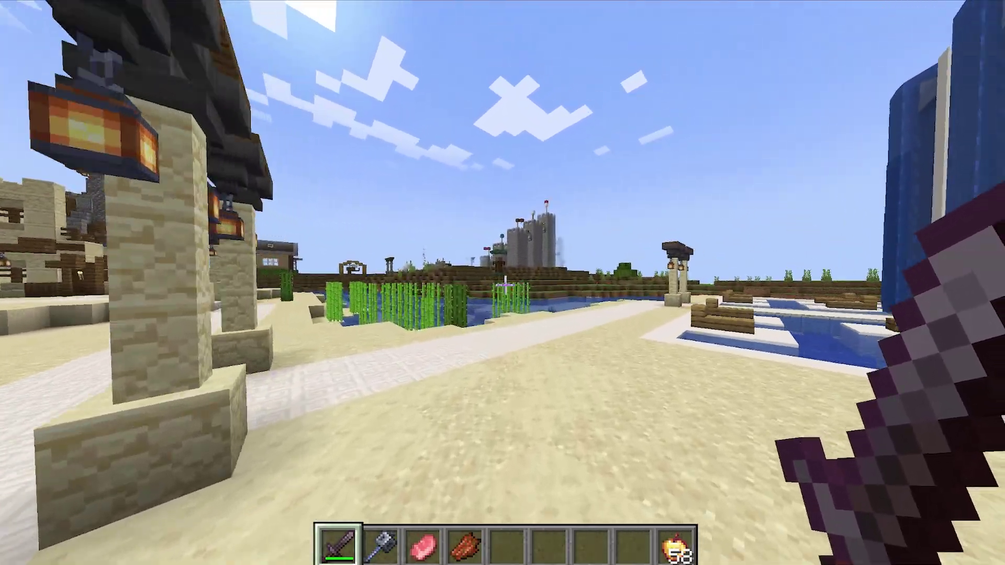